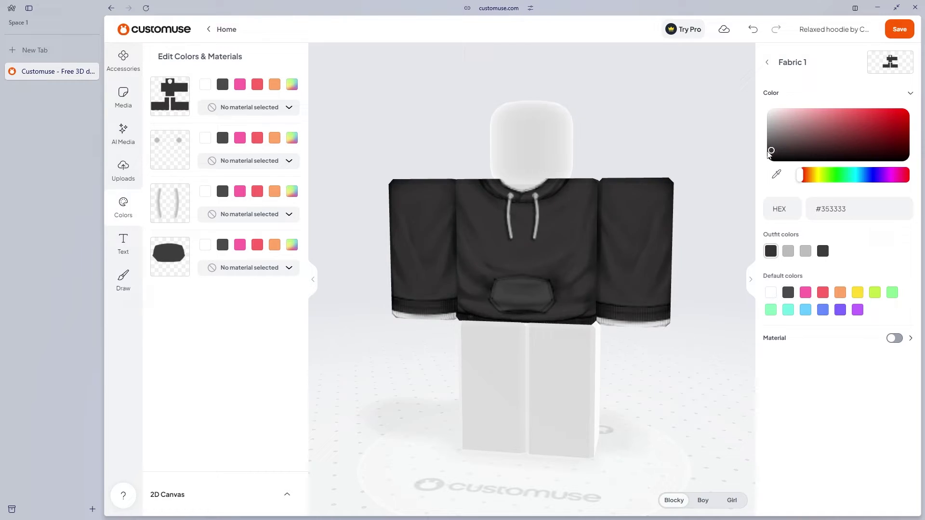
- Turn on a fabric material for the hoodie body and apply a texture
click(895, 338)
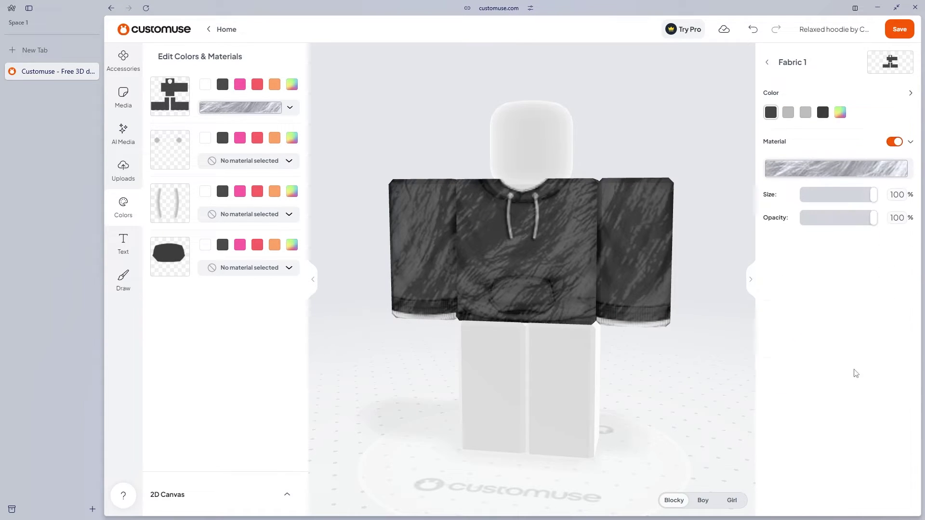
click(833, 168)
click(796, 267)
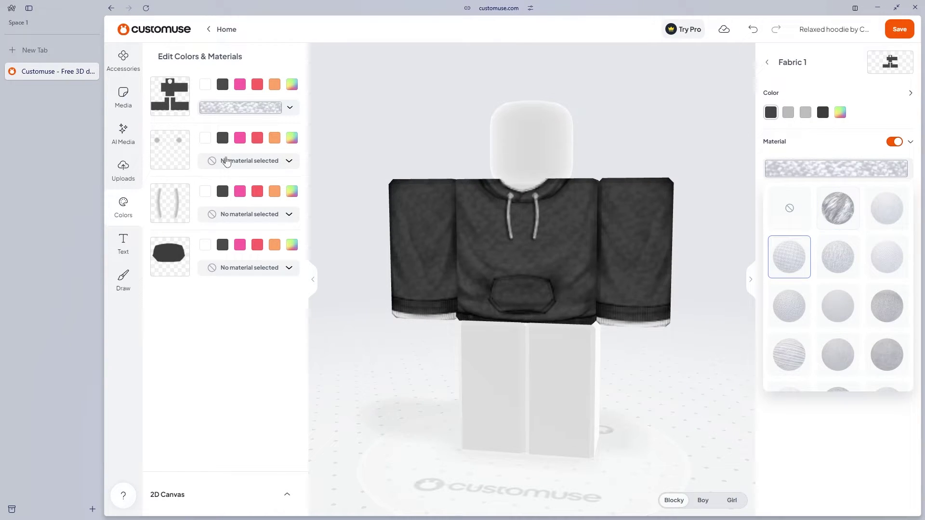
- Make the drawstrings red and darken the neckline dots to near black
click(208, 140)
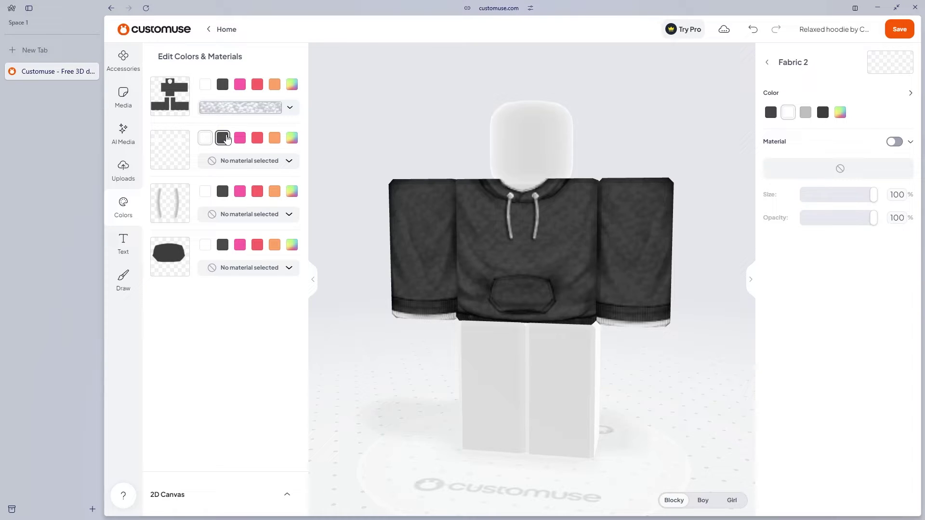
click(240, 139)
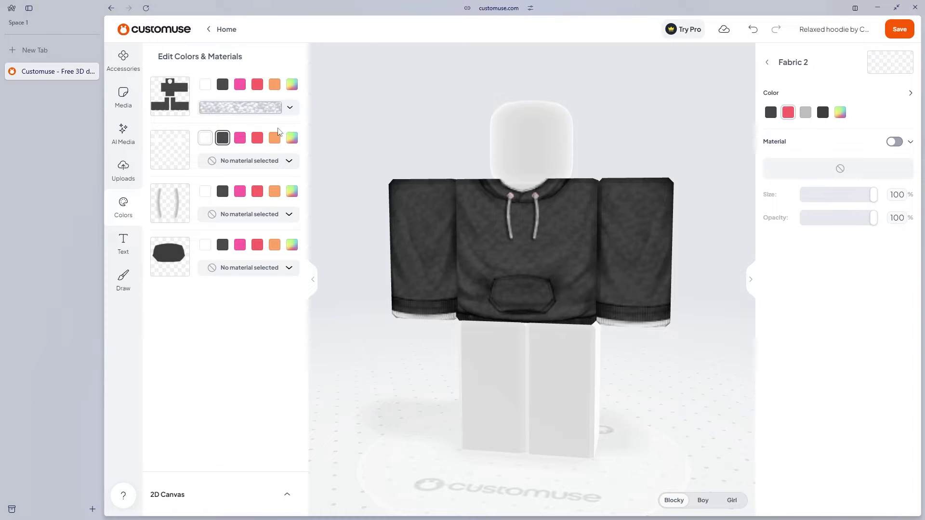
click(240, 192)
click(258, 191)
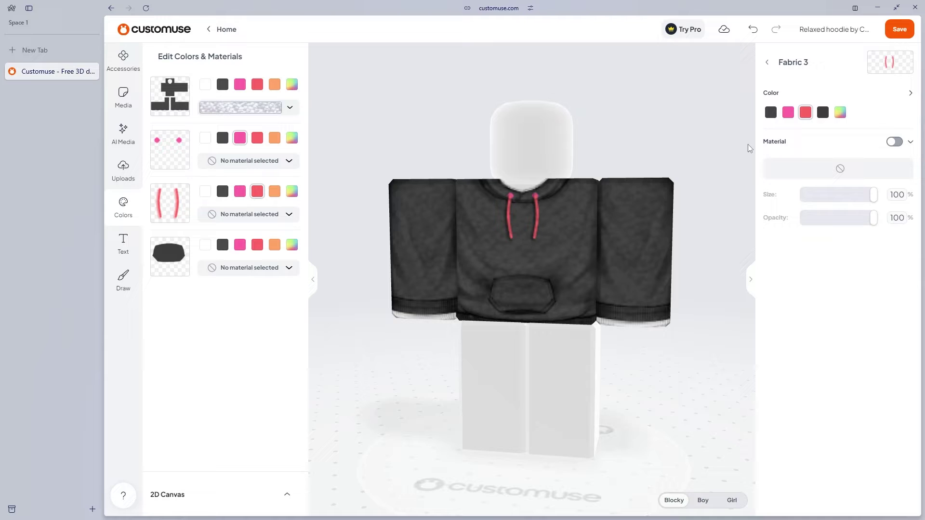
click(767, 62)
click(853, 136)
drag(851, 109, 725, 170)
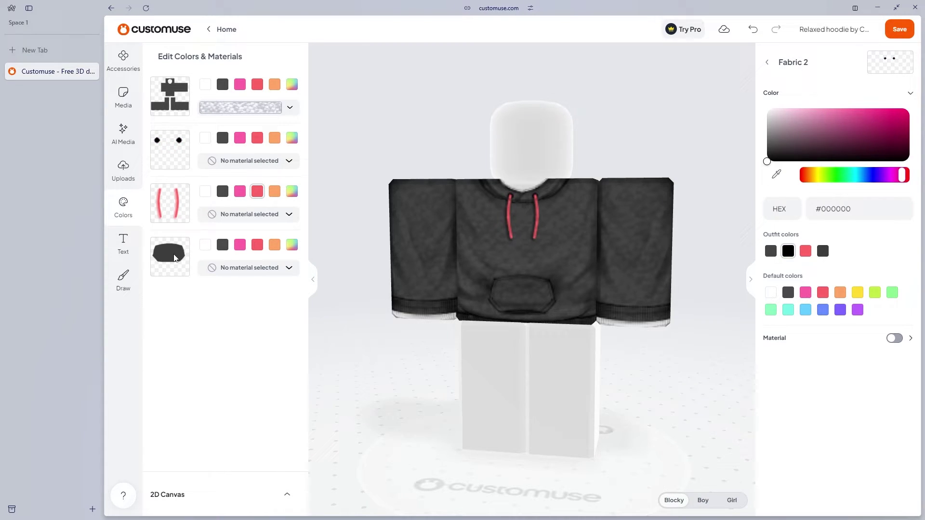
- Apply a fabric material to the hoodie's pocket
click(256, 269)
scroll(236, 380, down, 3)
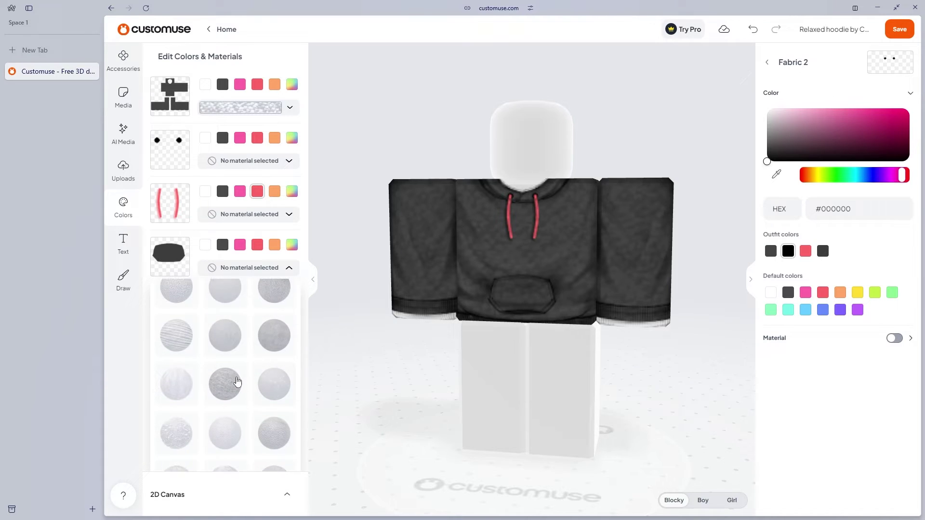
click(275, 372)
scroll(256, 320, down, 1)
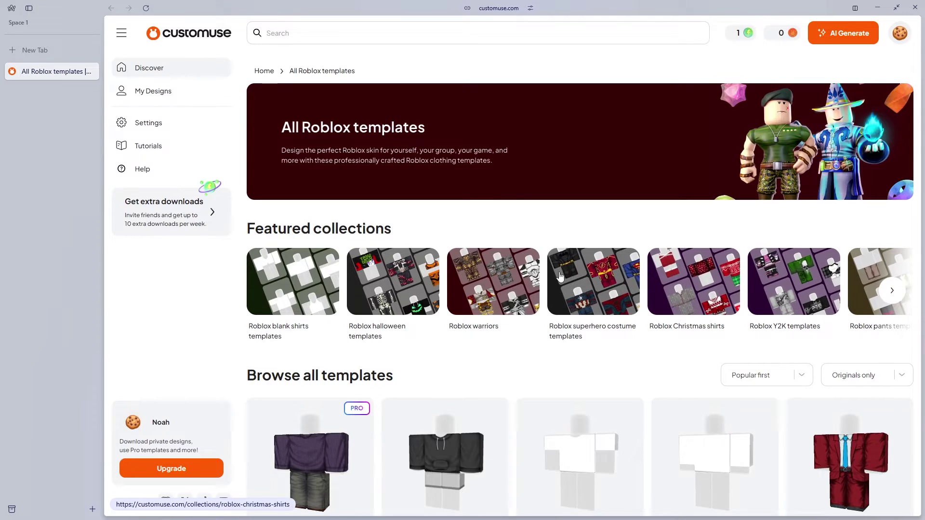
scroll(456, 234, down, 3)
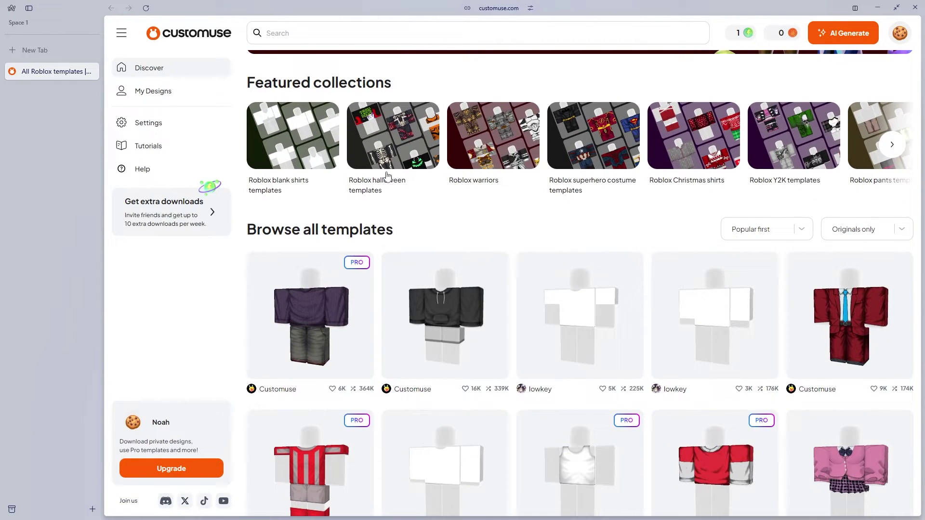
click(200, 35)
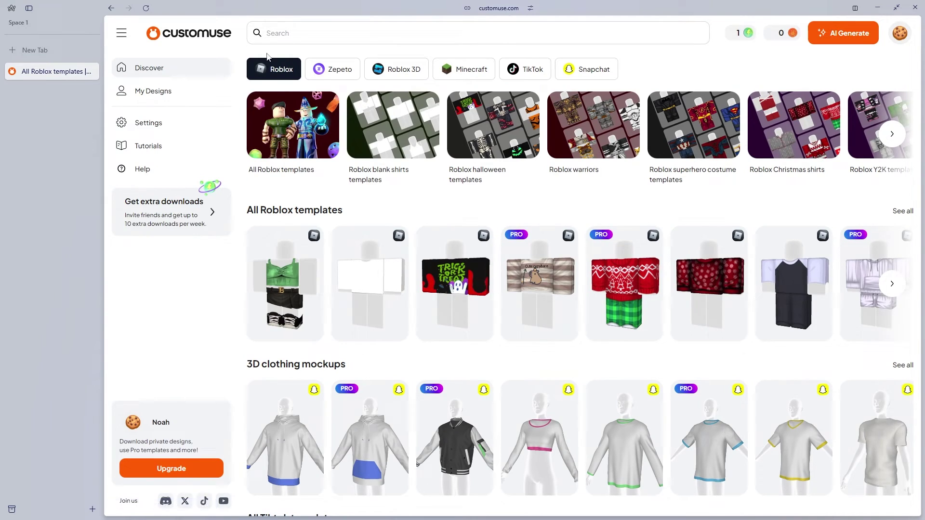
click(293, 133)
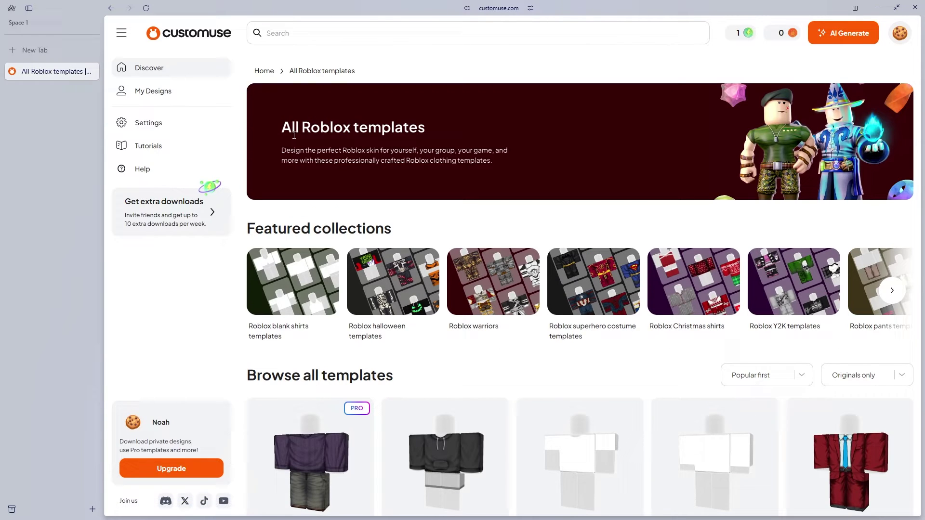
scroll(372, 158, down, 5)
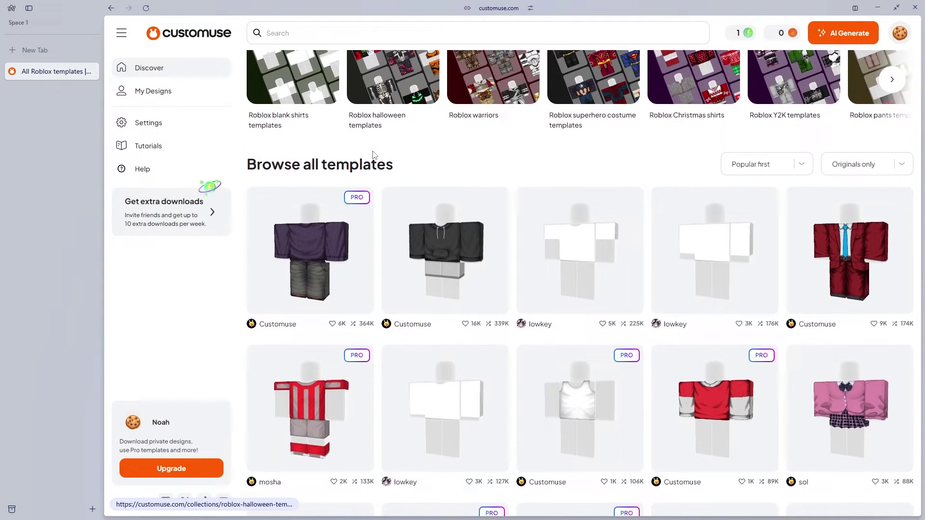
scroll(372, 151, down, 2)
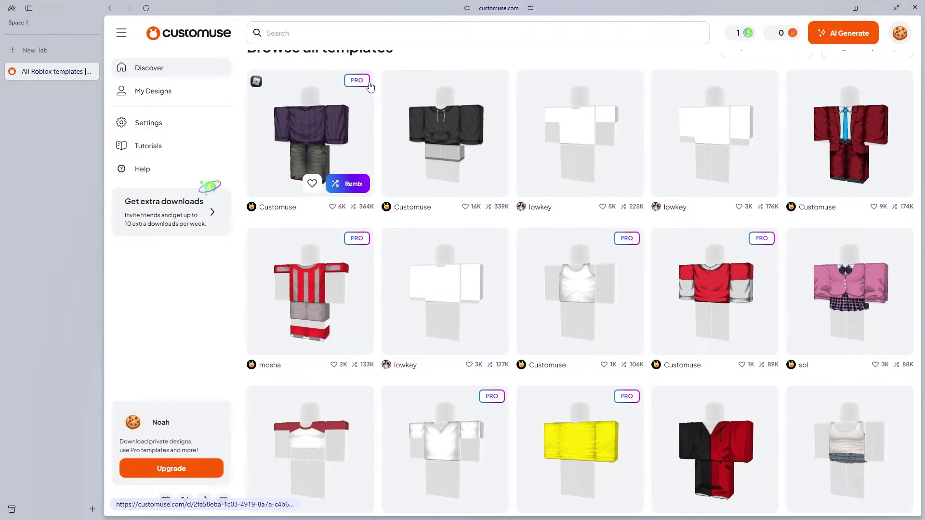
- Open the Relaxed striped pullover, try remixing it, and highlight the Upgrade to Pro benefits
click(355, 111)
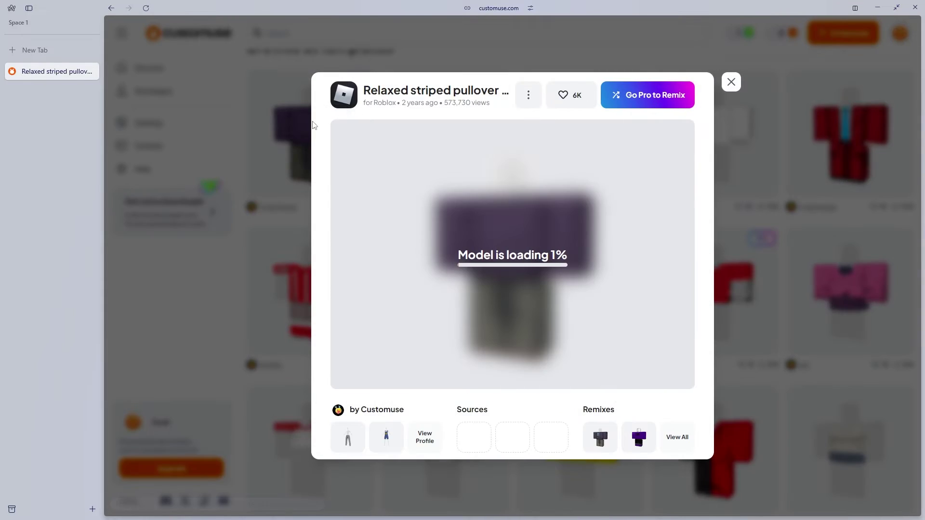
click(663, 99)
drag(260, 207, 341, 206)
double_click(334, 205)
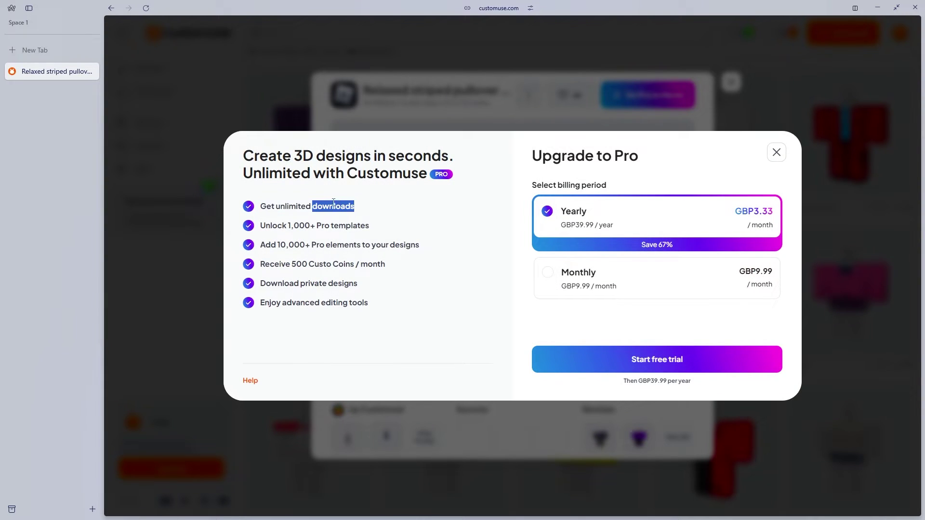
drag(261, 226, 343, 226)
double_click(343, 225)
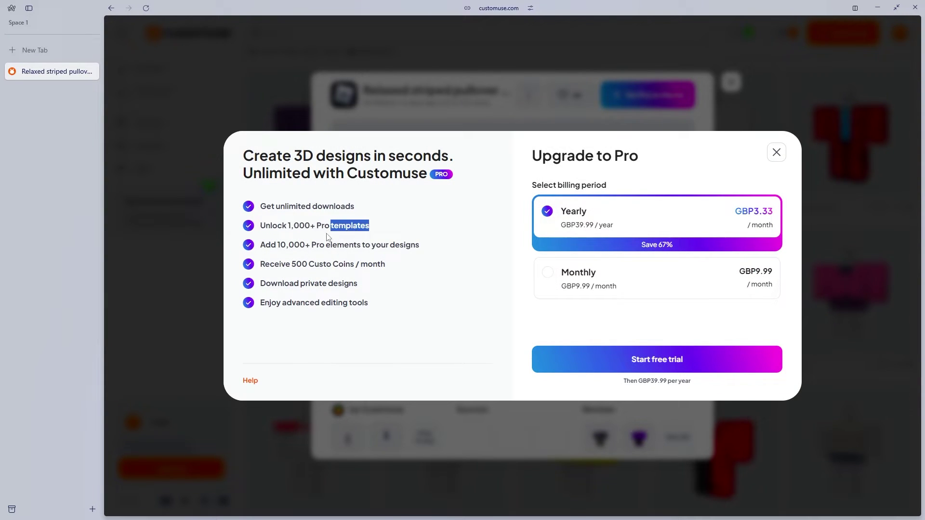
drag(263, 247, 326, 262)
- Dismiss the Upgrade to Pro offer and close the striped pullover preview
click(318, 279)
click(777, 152)
click(732, 83)
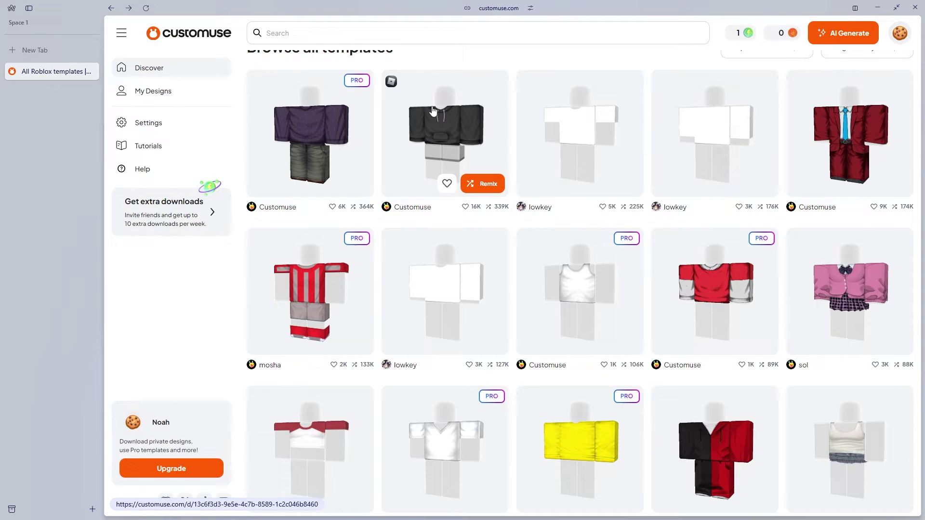
- Remix the black Relaxed hoodie, skip the tour tip, show Colors and rotate the model
click(491, 186)
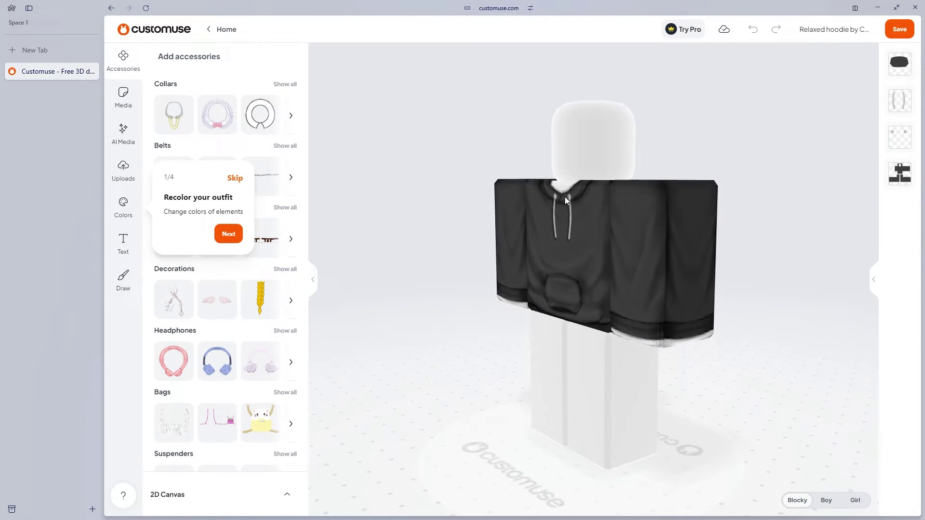
click(237, 178)
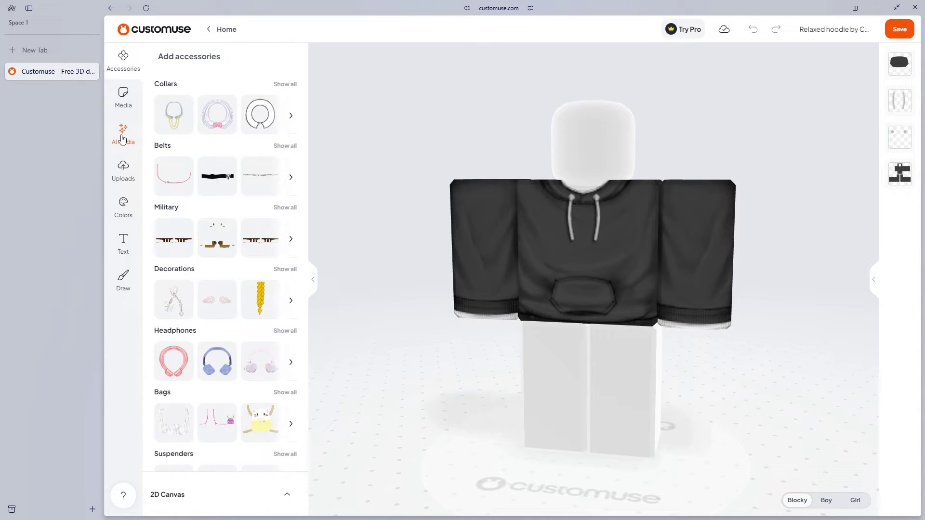
click(124, 212)
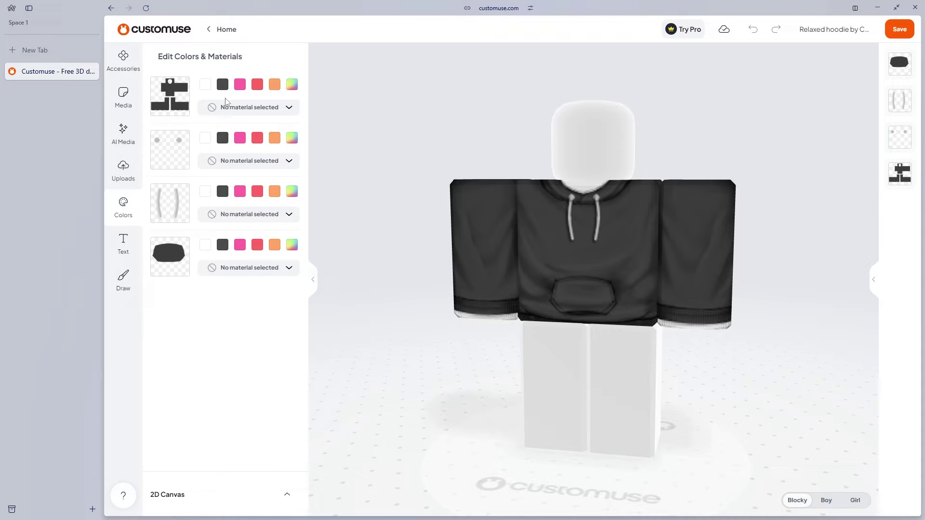
drag(579, 134, 512, 171)
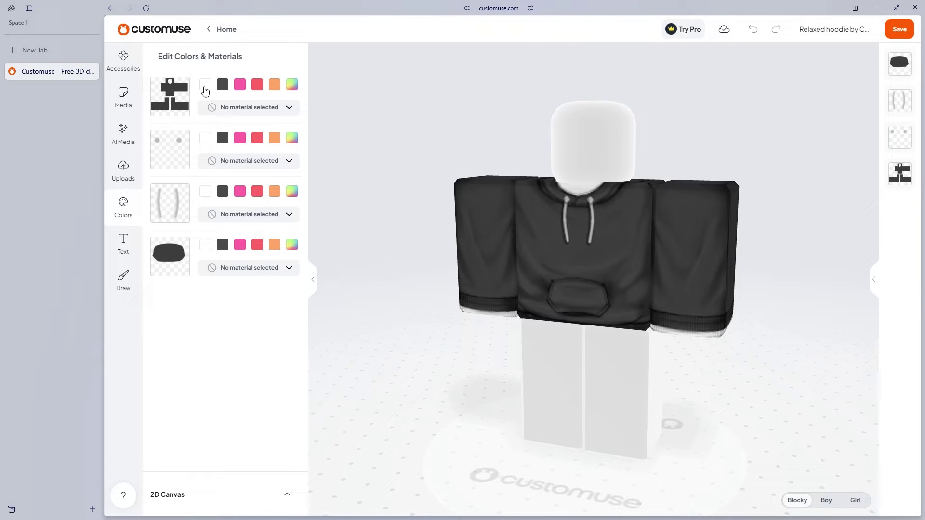
- Make the body and pocket white, and the drawstrings and neckline dots dark grey #4a4a4a
click(234, 105)
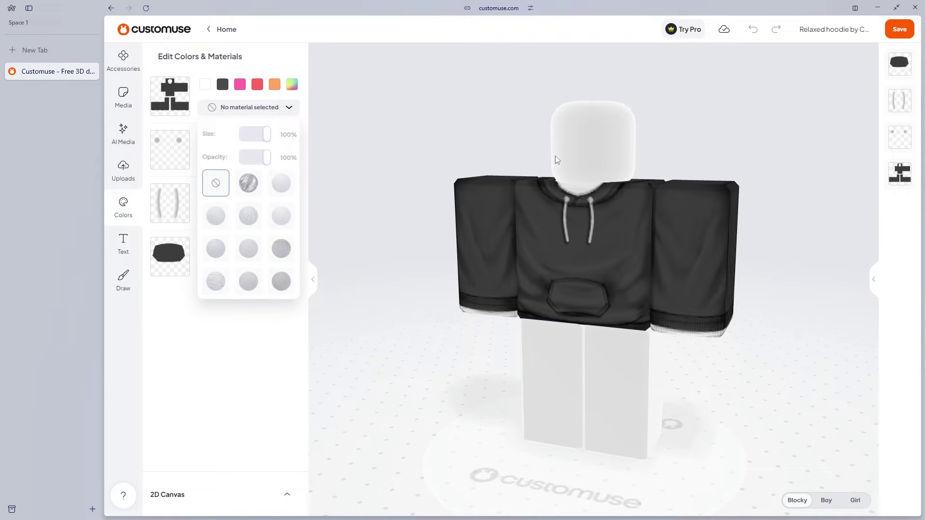
click(209, 85)
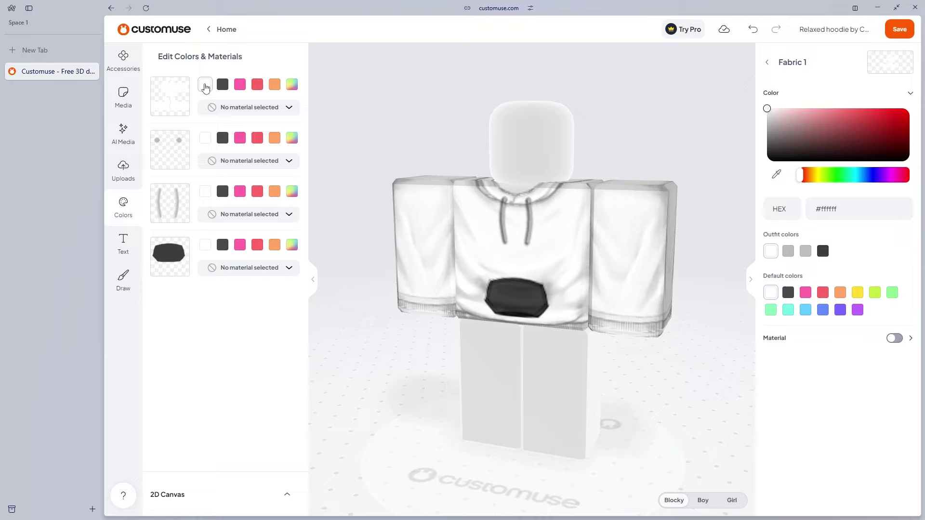
click(205, 245)
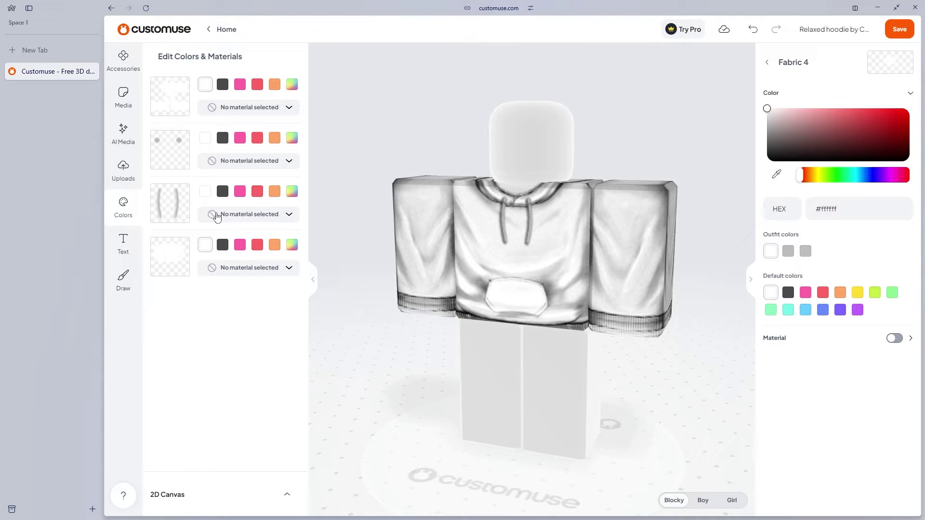
click(223, 192)
click(223, 138)
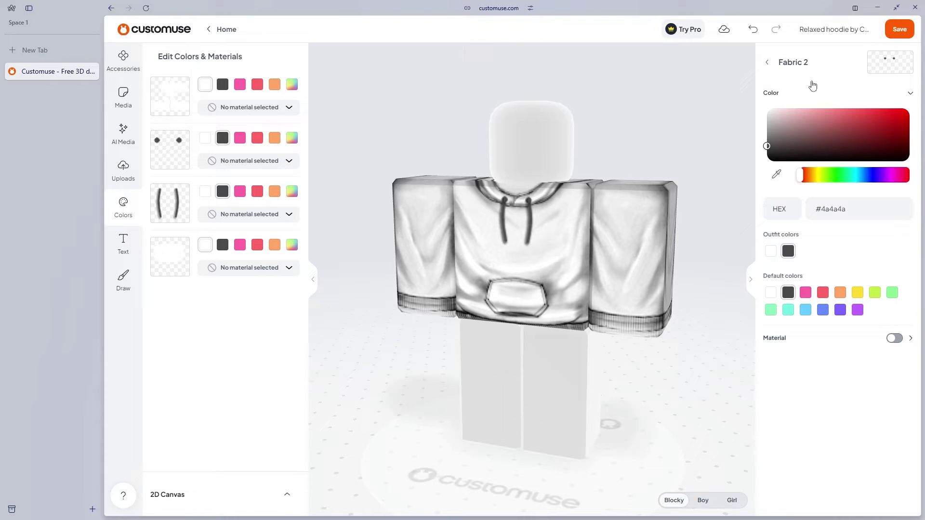
click(768, 63)
click(787, 97)
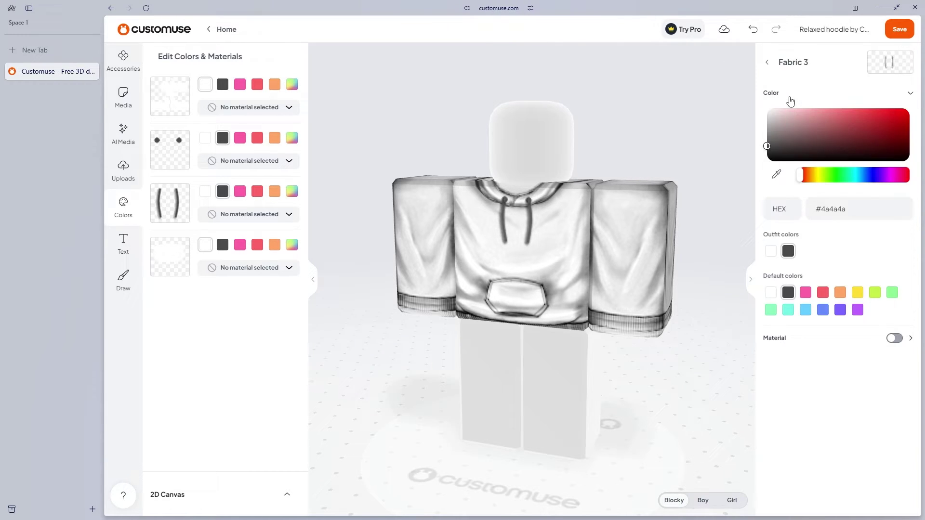
click(514, 269)
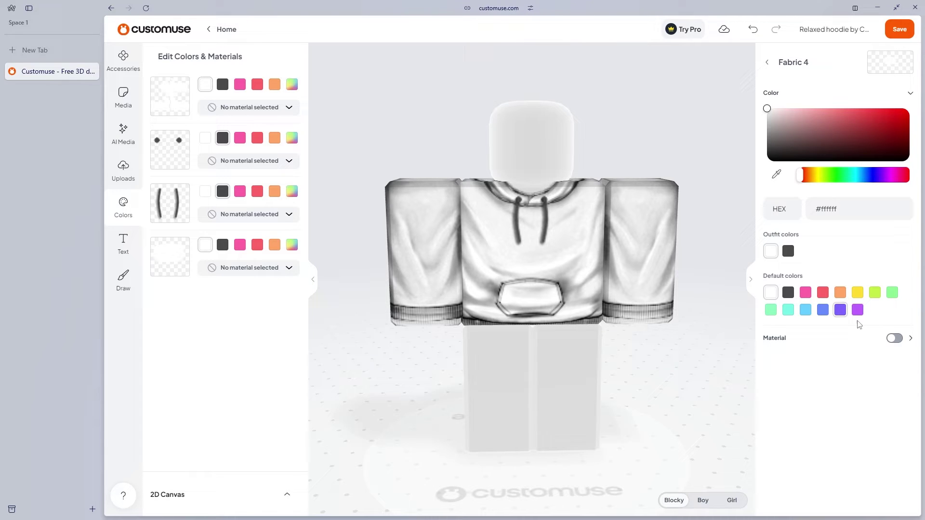
- Enable a material on Fabric 4 (pocket), trying several textures at 100% size and opacity
click(895, 339)
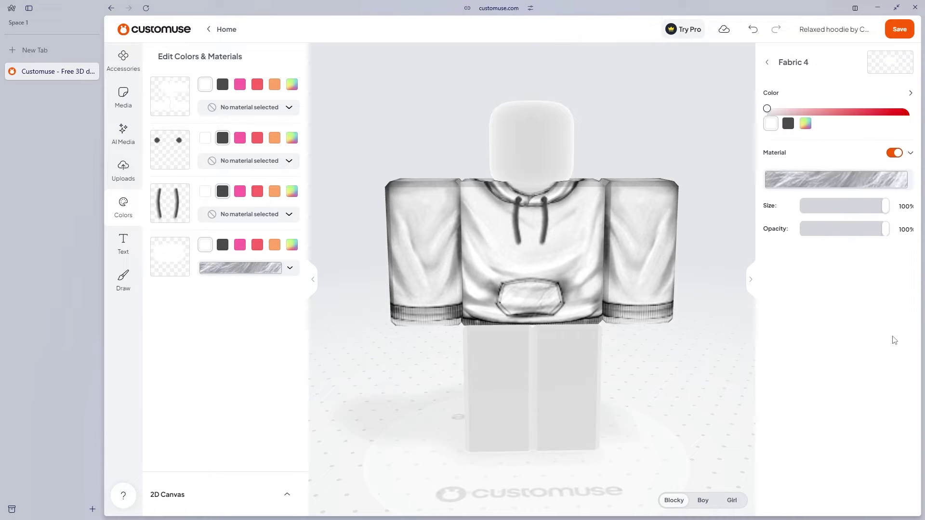
click(838, 173)
click(826, 286)
scroll(571, 310, up, 5)
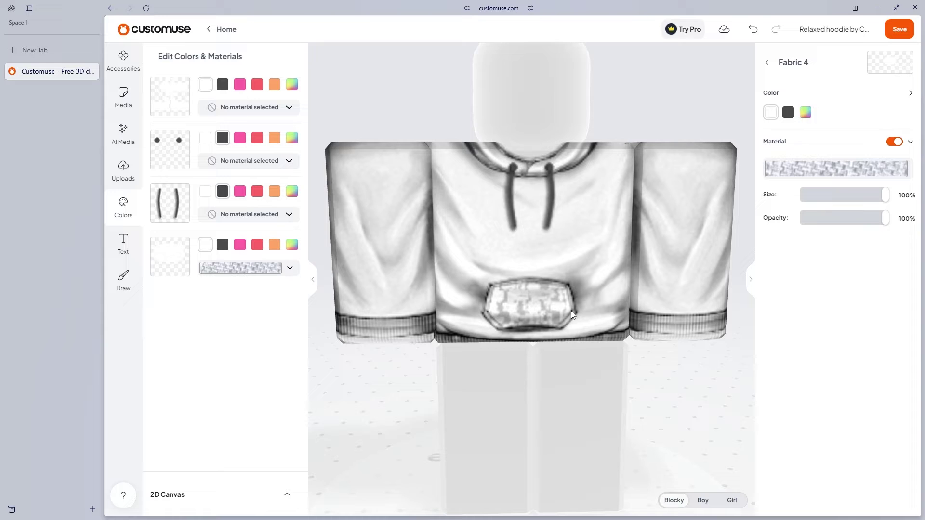
click(804, 168)
click(798, 313)
click(835, 169)
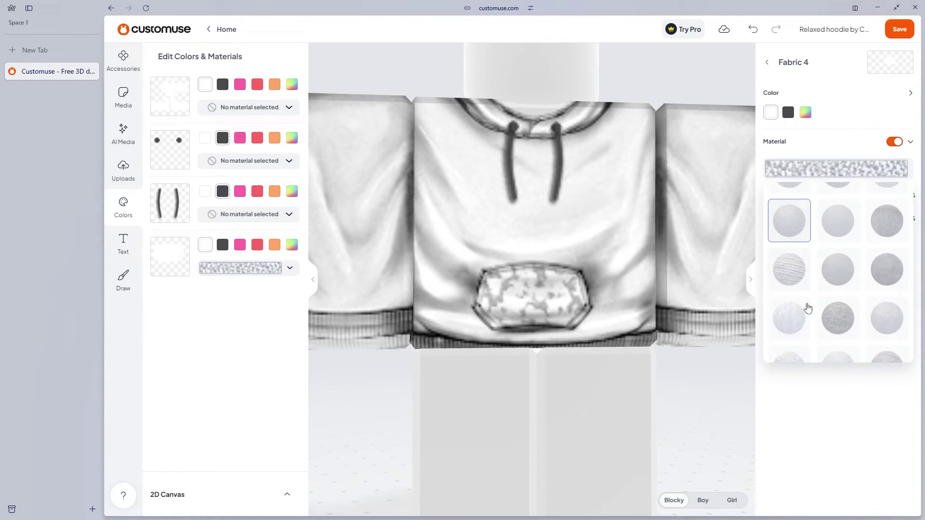
scroll(834, 310, down, 2)
click(834, 310)
click(842, 167)
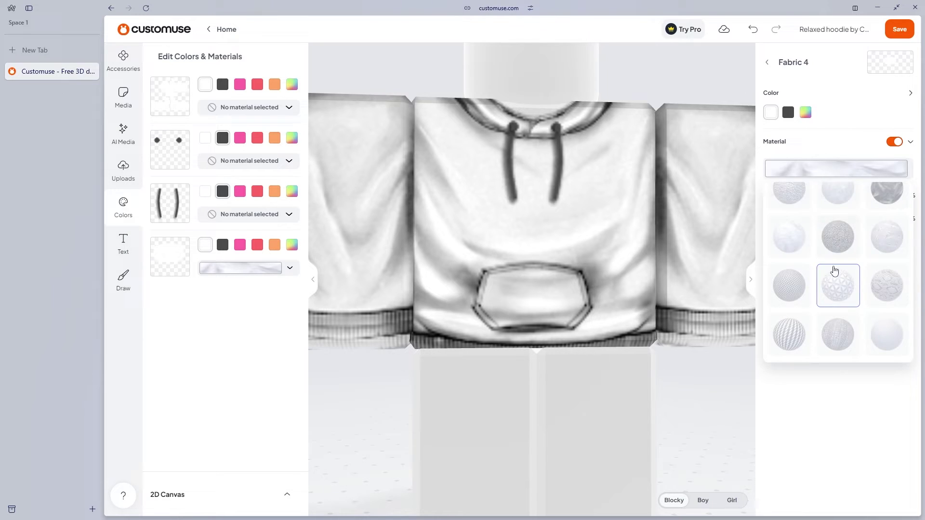
click(891, 292)
drag(675, 270, 619, 273)
scroll(505, 313, down, 3)
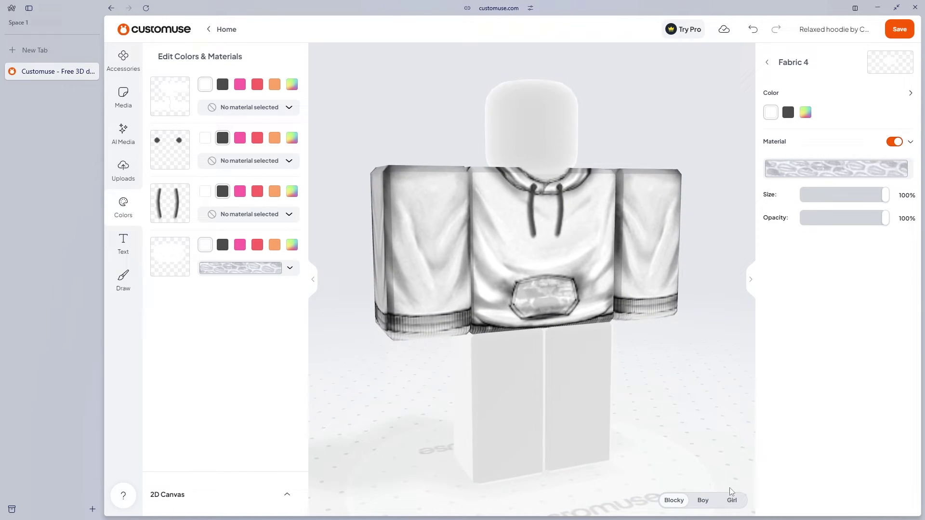
- Preview the hoodie on Boy and Girl bodies, then save it titled 'White Hoodie'
click(705, 504)
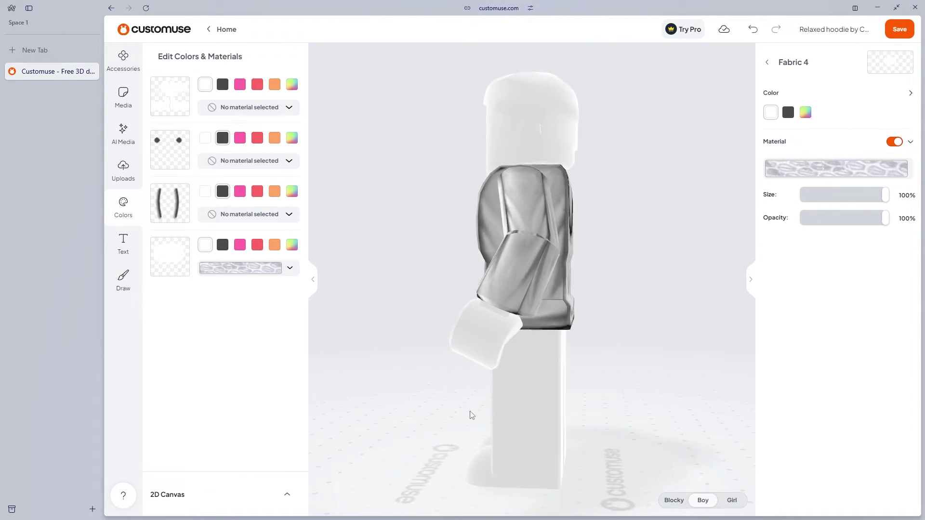
click(731, 501)
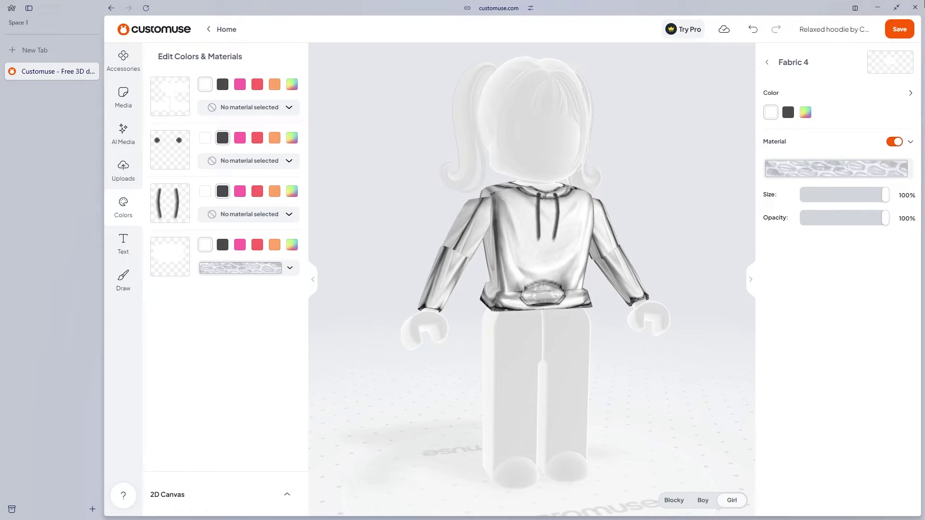
click(886, 29)
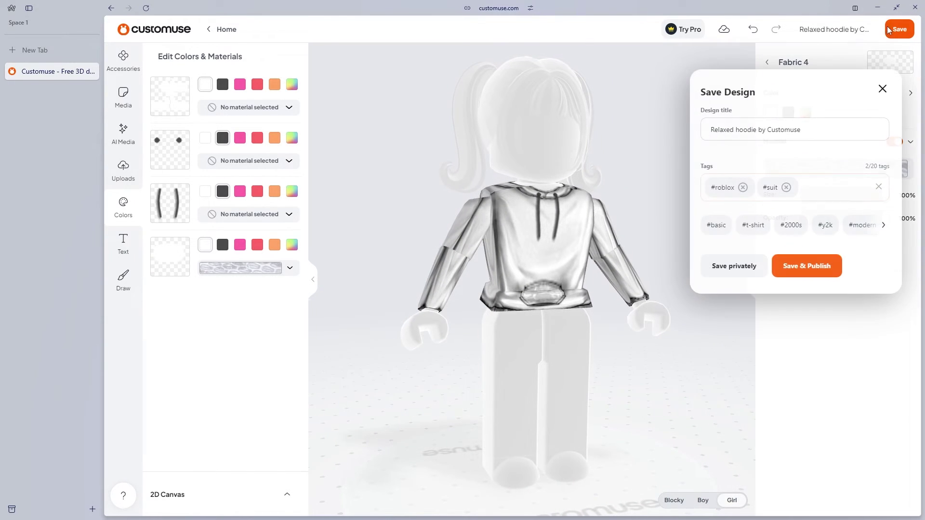
drag(810, 129, 681, 136)
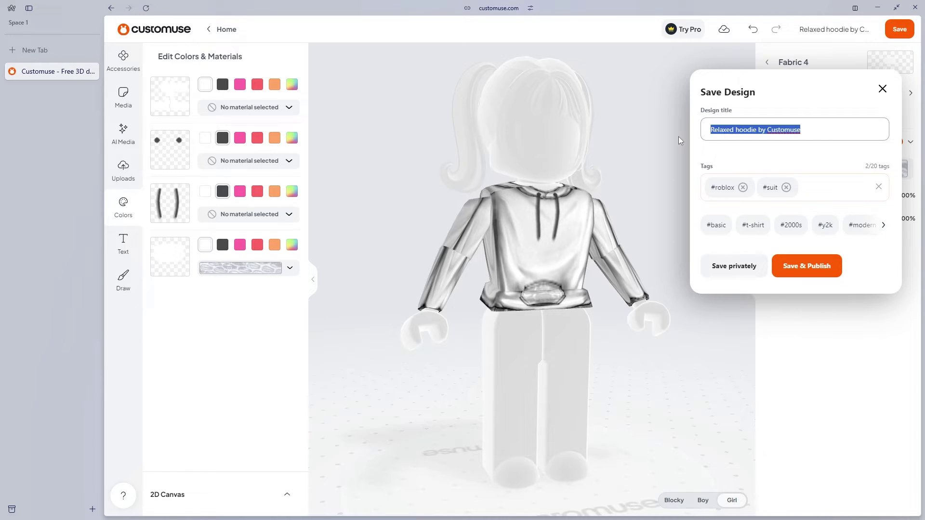
key(BackSpace)
text(White H)
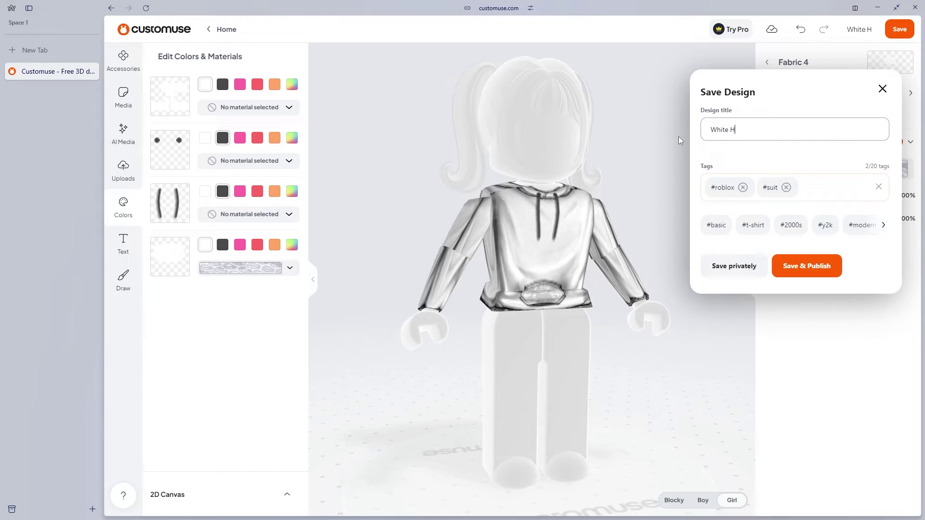
text(oodie)
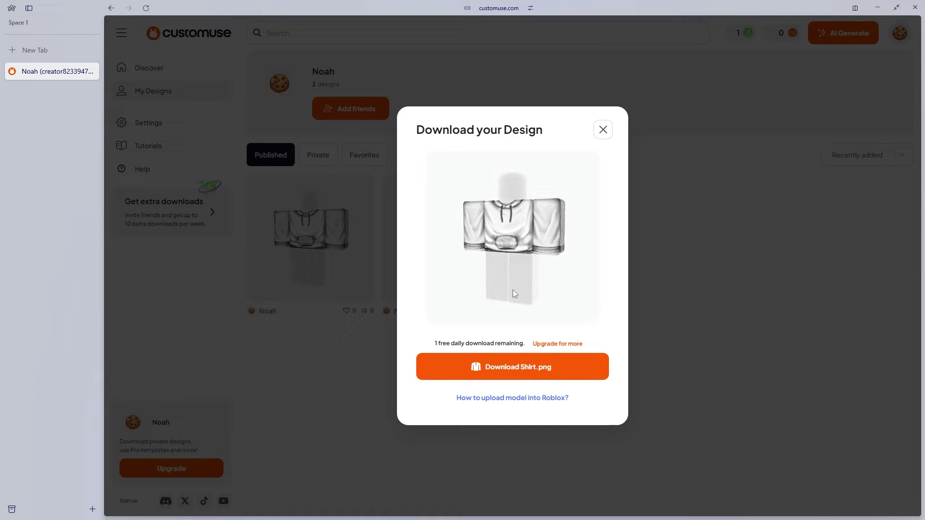
- Download the hoodie's Shirt.png, then close the download window and Upgrade to Pro offer
click(524, 369)
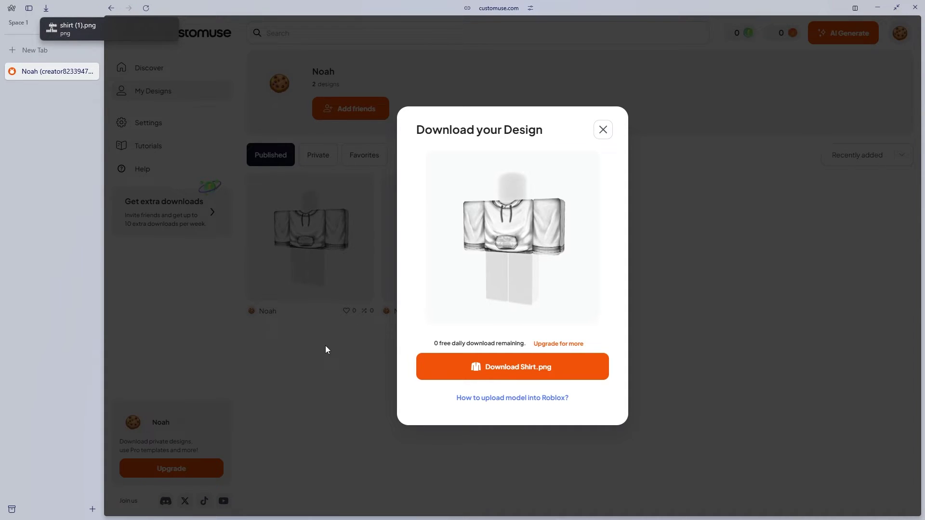
click(603, 129)
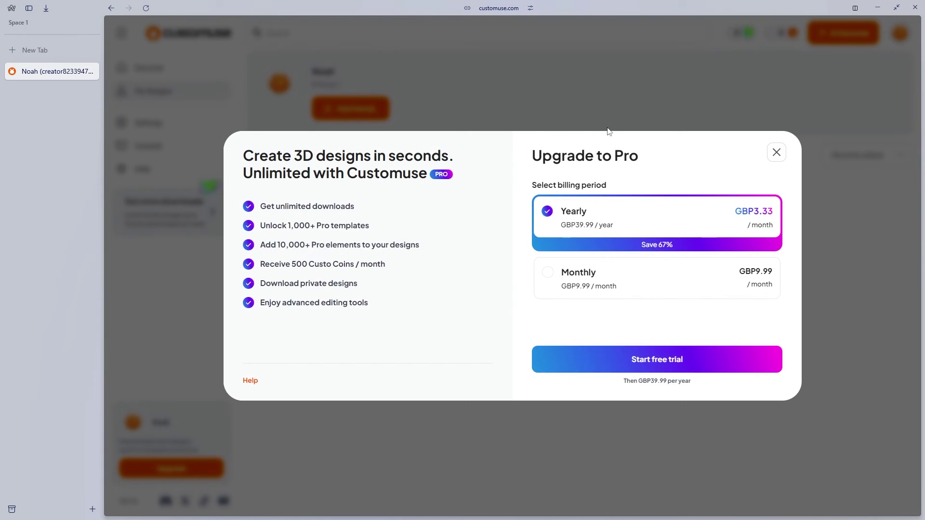
click(776, 152)
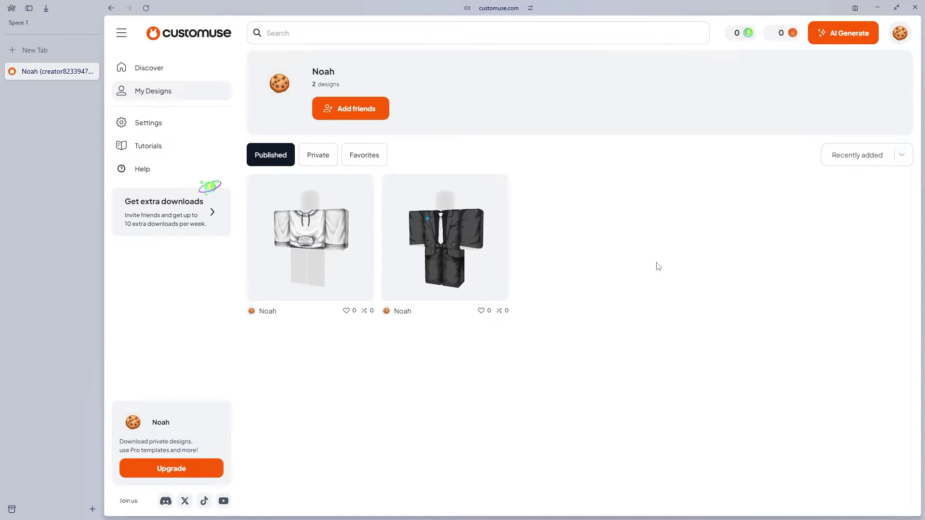
mouse_move(506, 241)
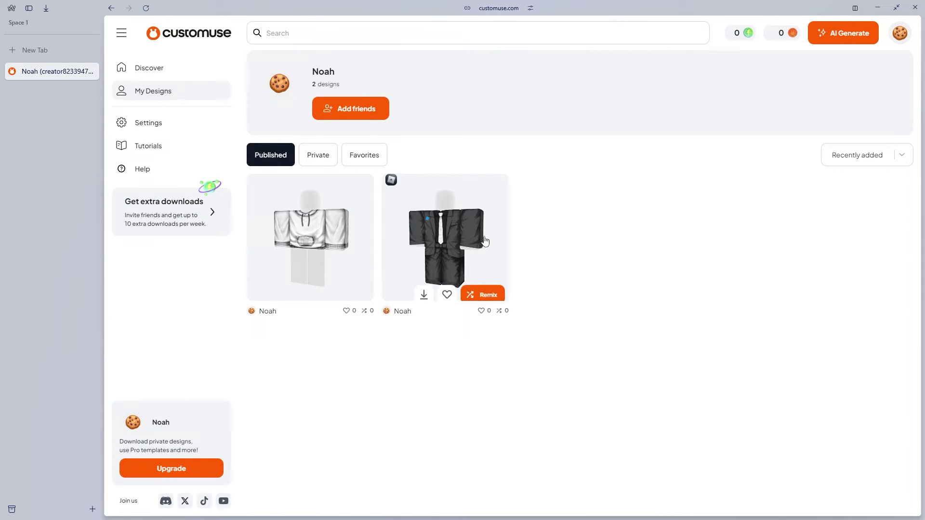
- Remix the black suit and place the uploaded Roblox logo, shrunk, on its back
click(462, 249)
click(651, 102)
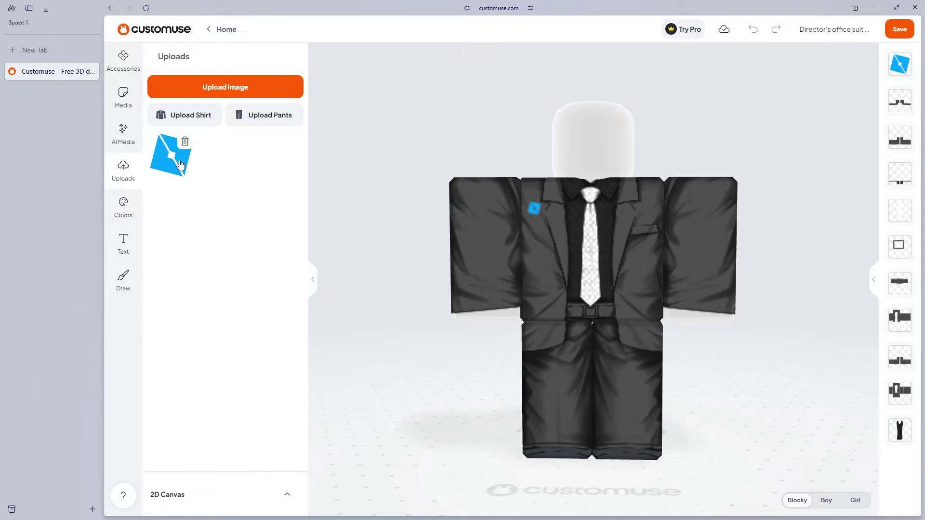
click(166, 171)
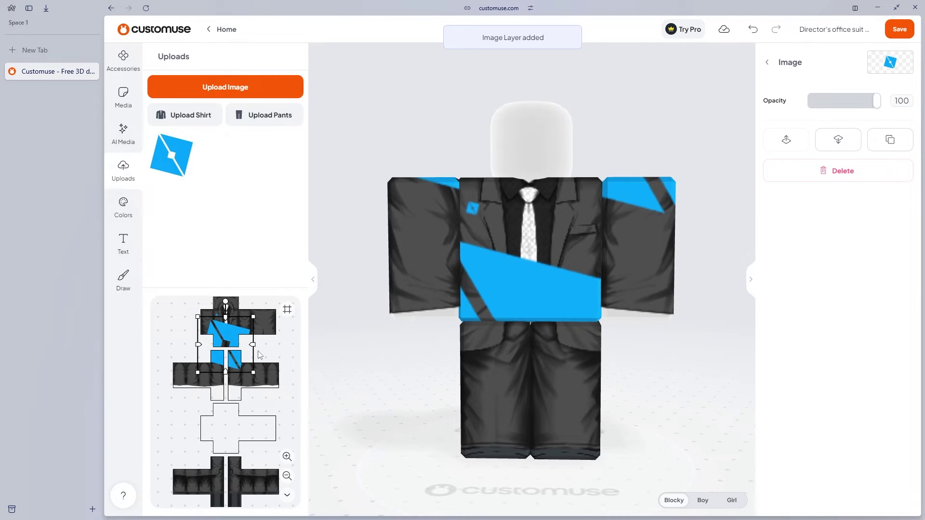
drag(254, 373, 264, 322)
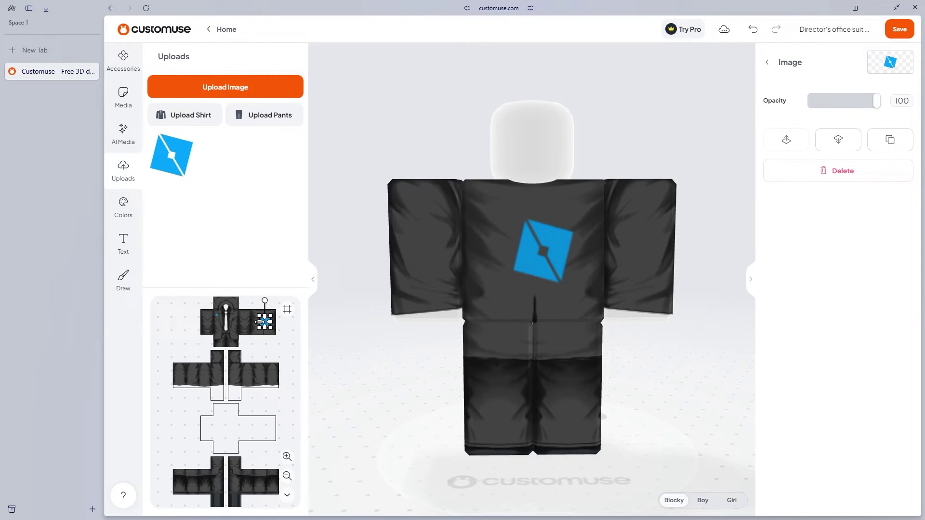
drag(265, 326, 260, 320)
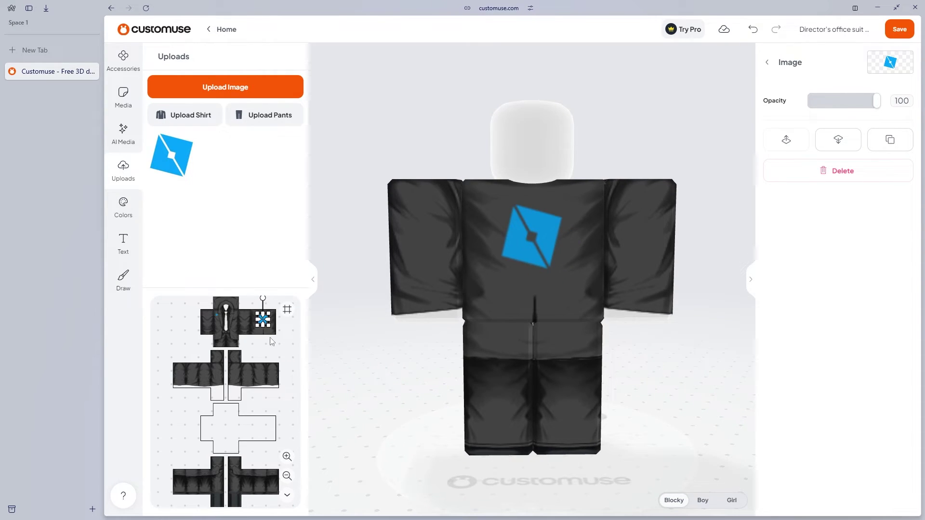
click(287, 457)
click(260, 372)
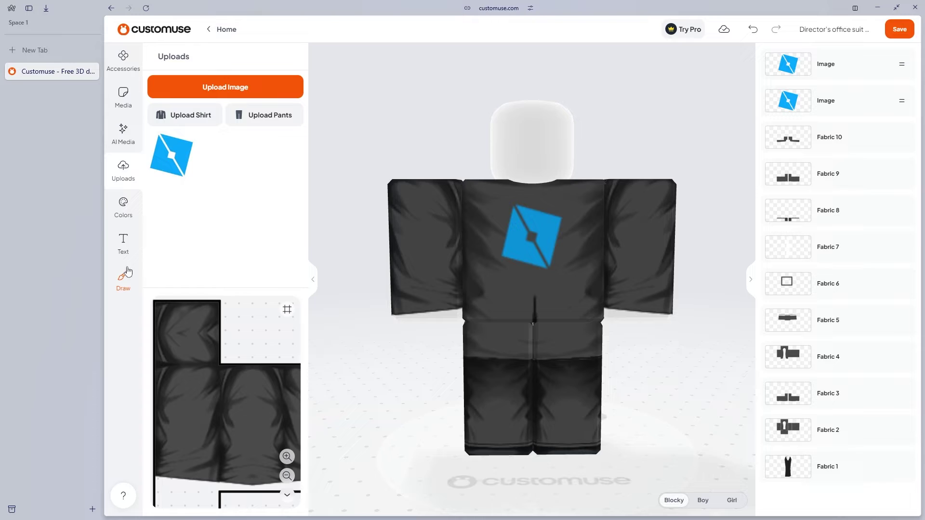
- Add the MAD DOG text preset and change its wording to 'Cookie'
click(123, 241)
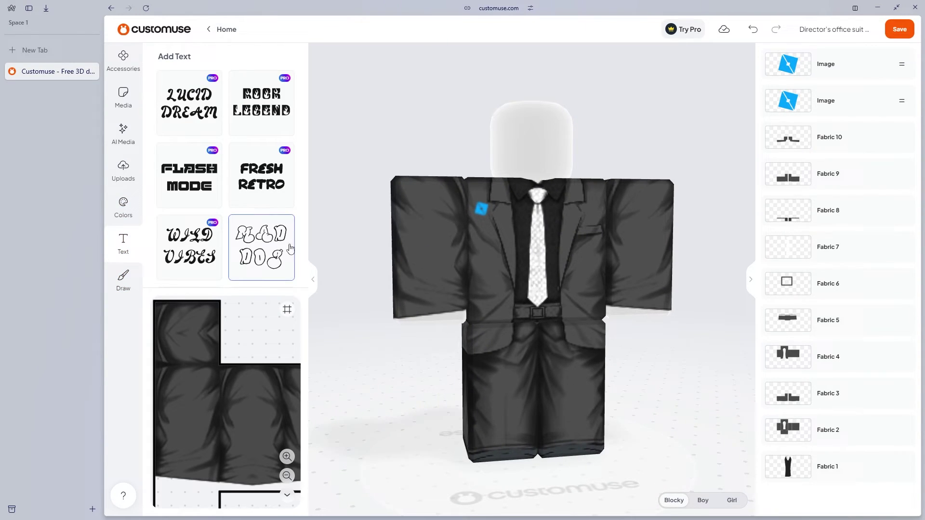
click(291, 248)
scroll(290, 248, down, 2)
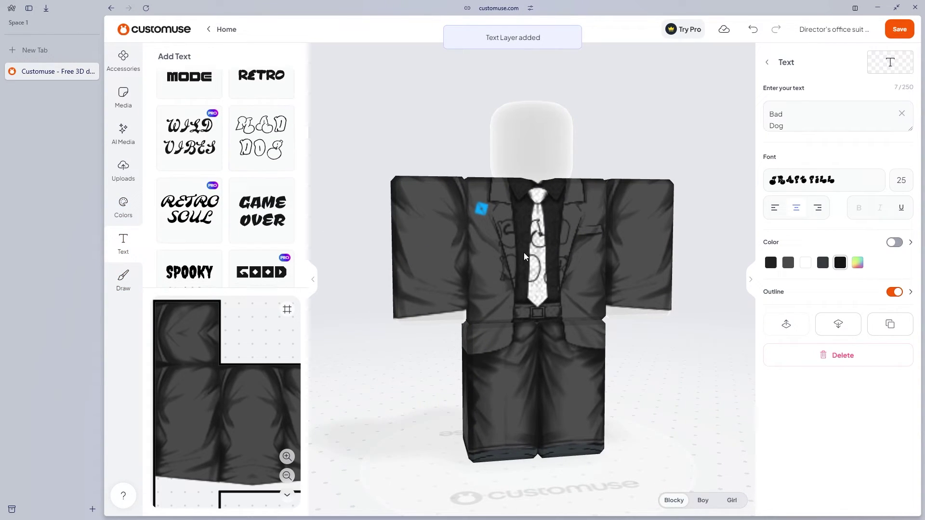
click(805, 128)
key(BackSpace)
key(BackSpace)
key(BackSpace)
key(BackSpace)
key(BackSpace)
key(BackSpace)
key(BackSpace)
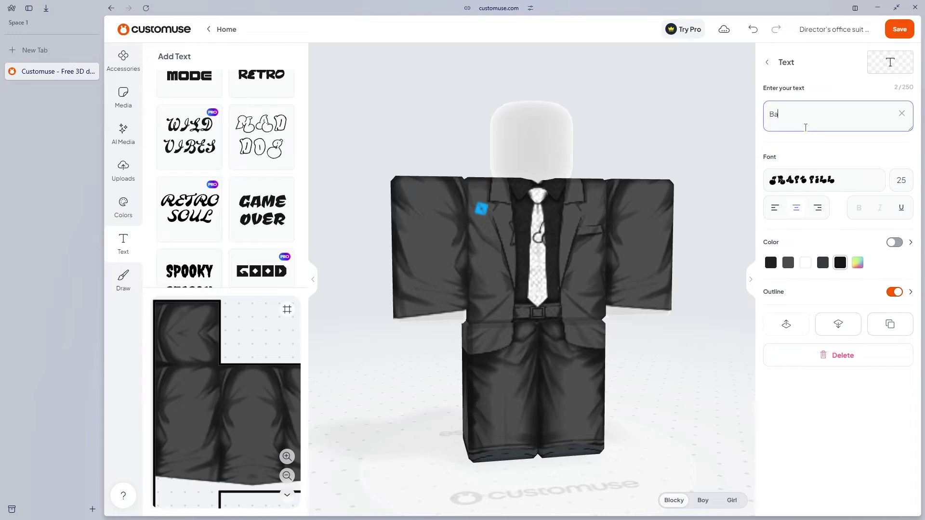
text(Cookie)
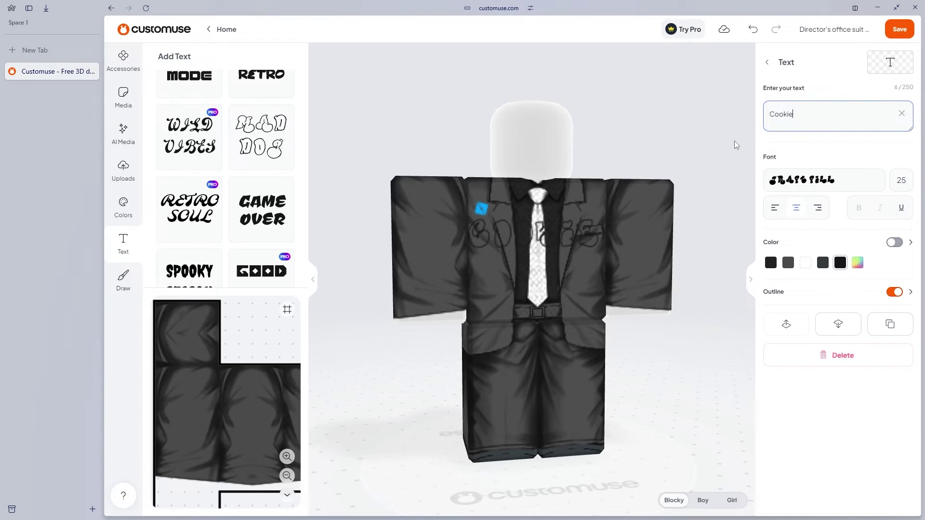
- Move the Cookie text below the logo on the back and colour it white
scroll(241, 406, down, 5)
click(217, 357)
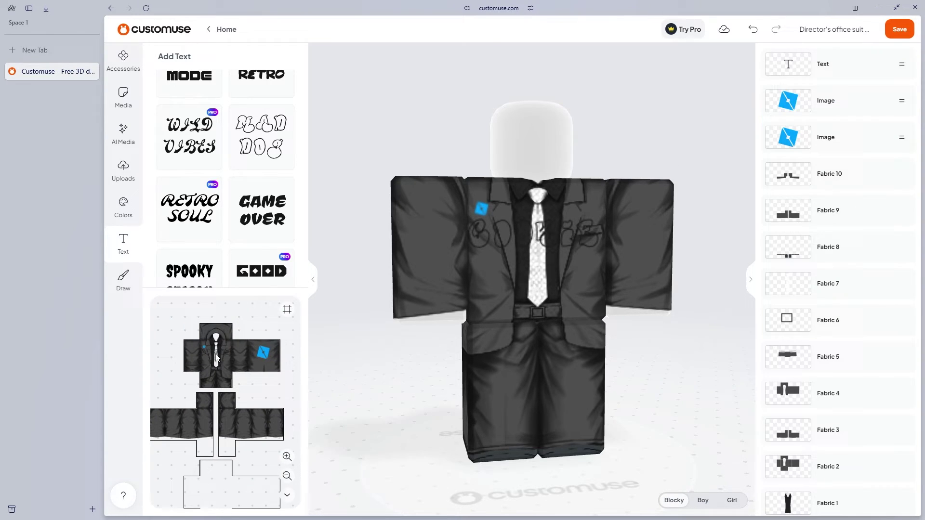
drag(211, 356, 252, 364)
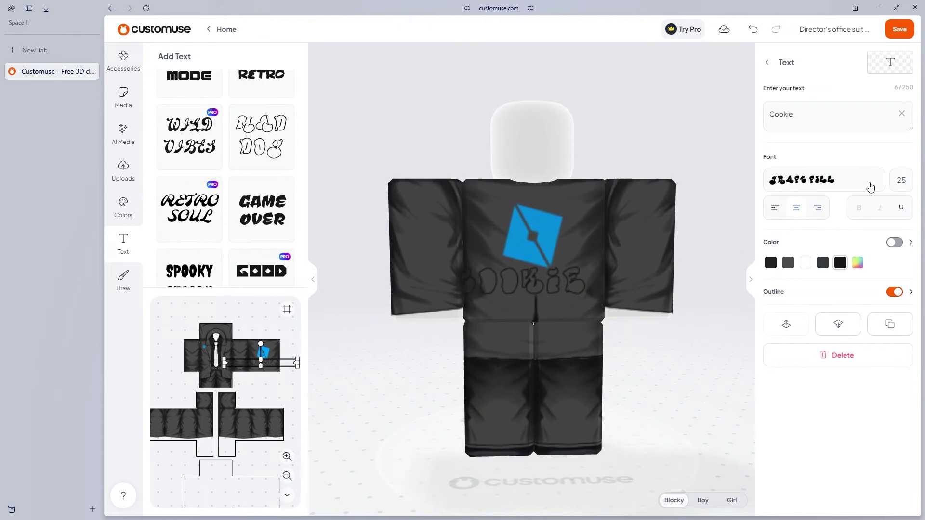
click(819, 264)
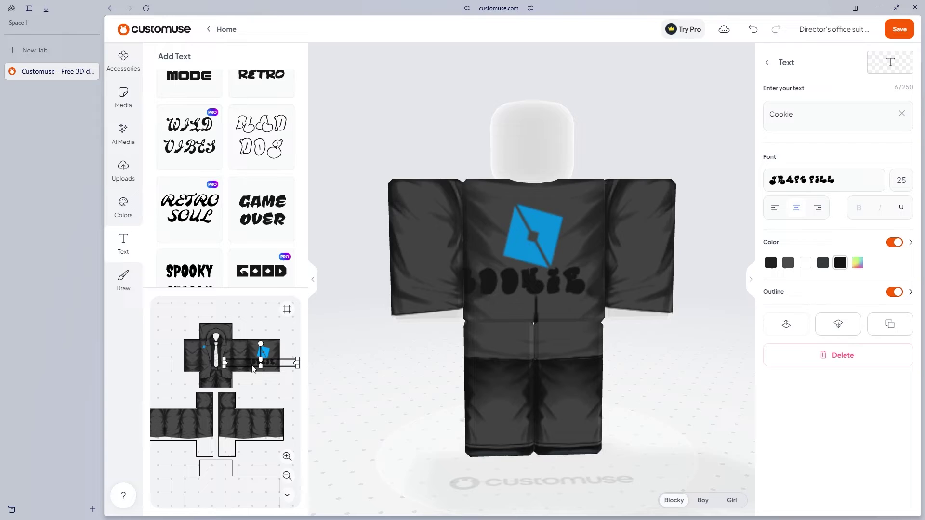
drag(252, 367, 254, 369)
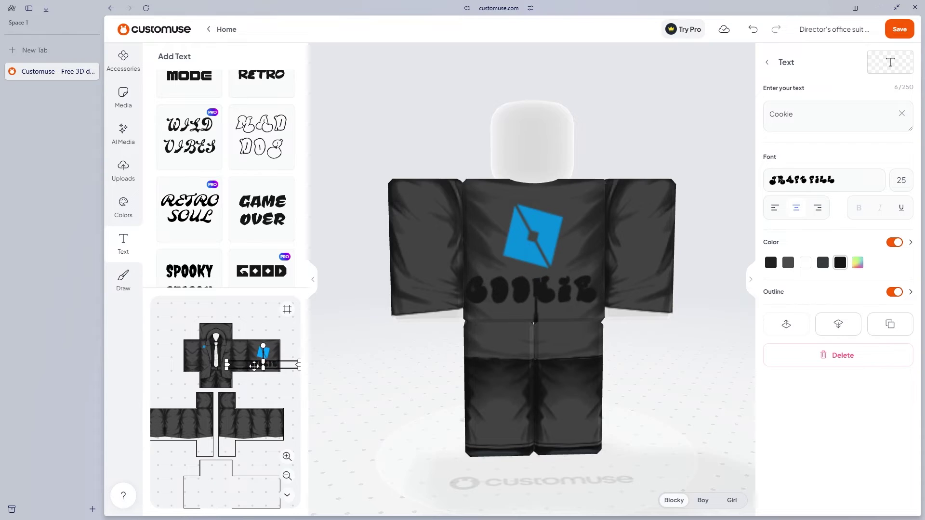
click(805, 266)
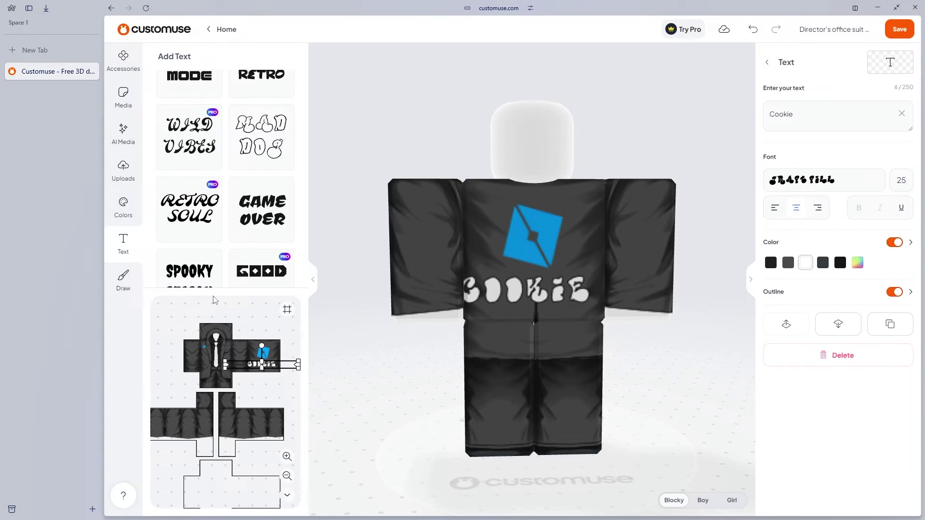
click(124, 281)
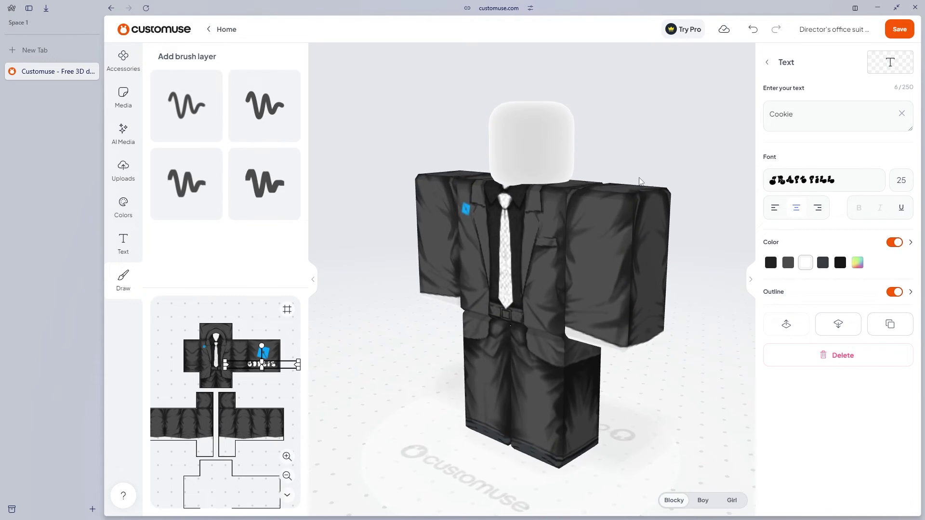
- Draw white (#ffffff) smiley faces on both sleeves using the fourth brush
click(294, 195)
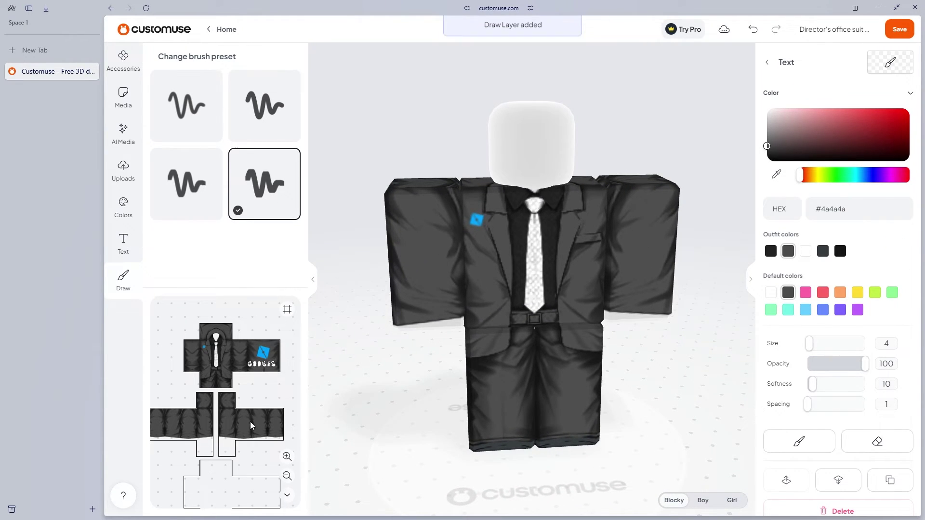
click(767, 108)
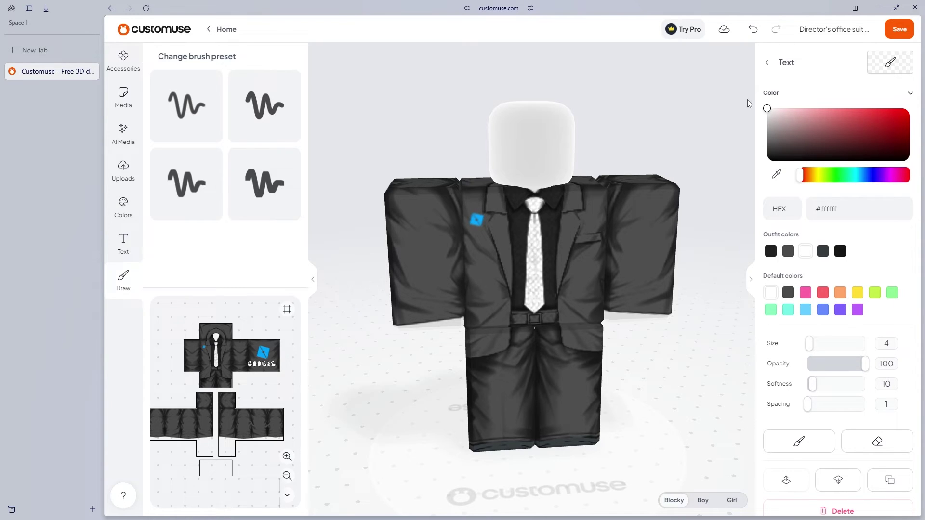
mouse_move(225, 418)
mouse_down()
mouse_move(234, 420)
mouse_move(200, 424)
mouse_move(208, 421)
mouse_up()
click(225, 415)
click(231, 417)
click(203, 417)
click(207, 417)
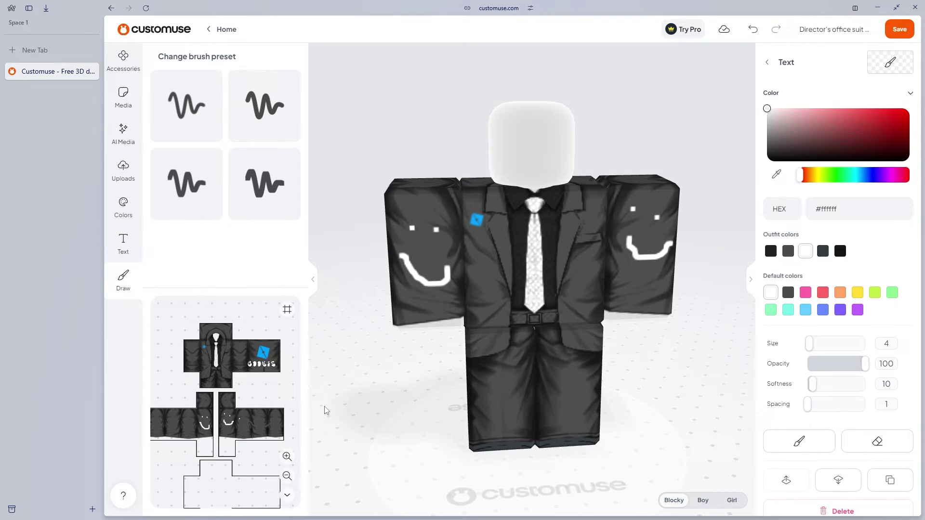
- Orbit the avatar round to view the back of the suit
drag(500, 360, 310, 384)
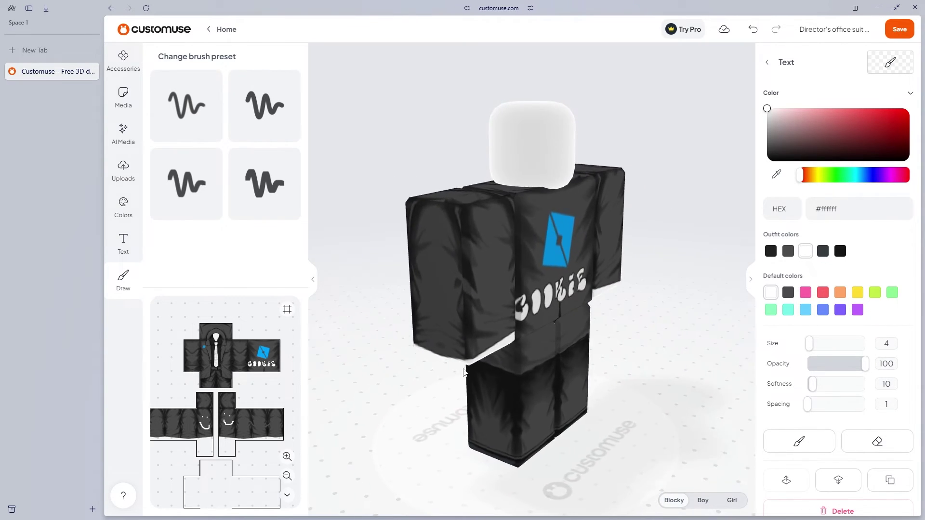
drag(464, 372, 391, 329)
drag(495, 251, 554, 258)
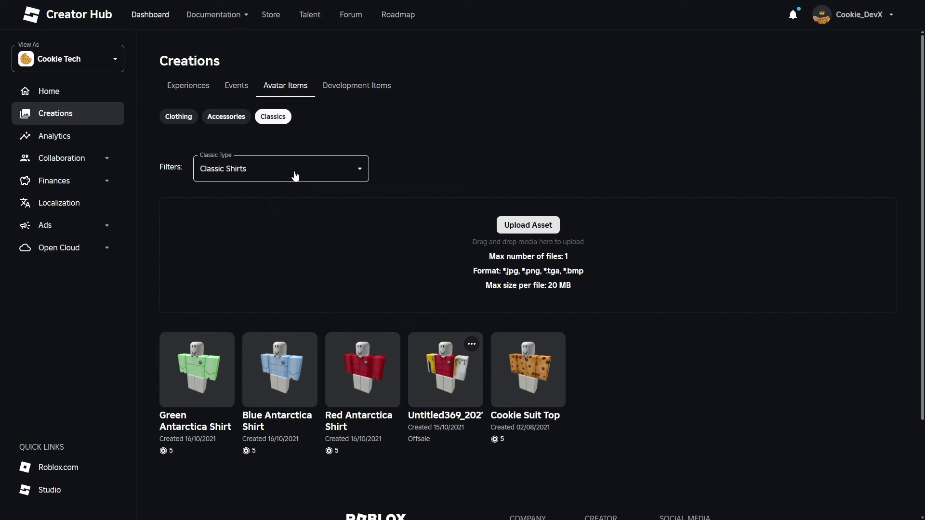
- Start a new classic Shirt upload and select the Shirt (1).png image
click(551, 234)
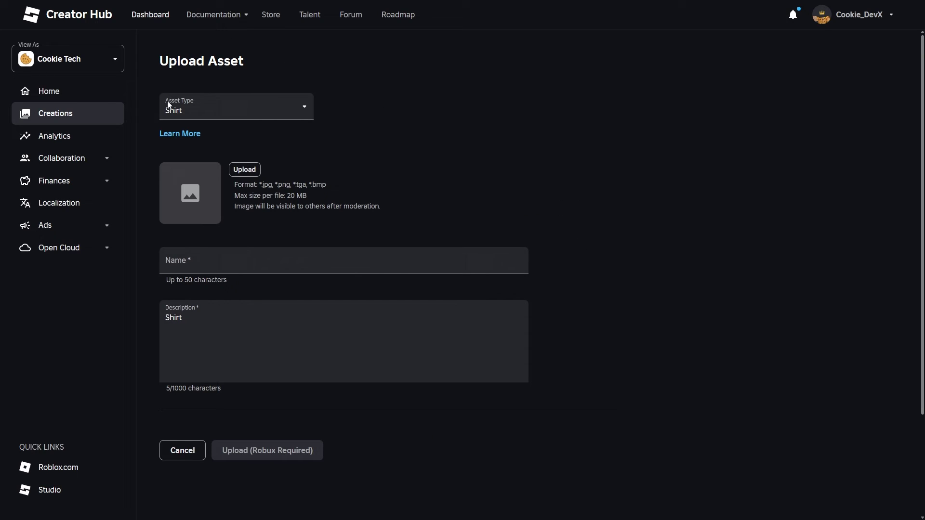
click(238, 112)
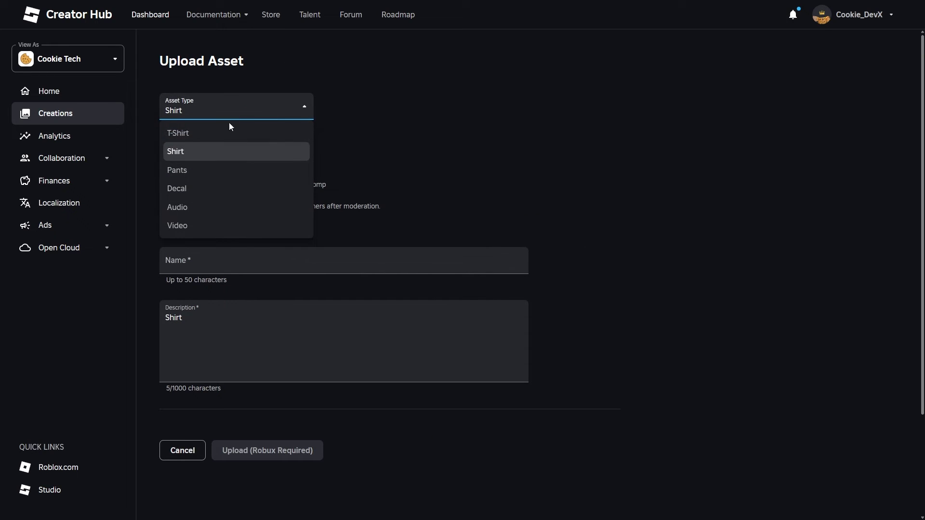
click(194, 156)
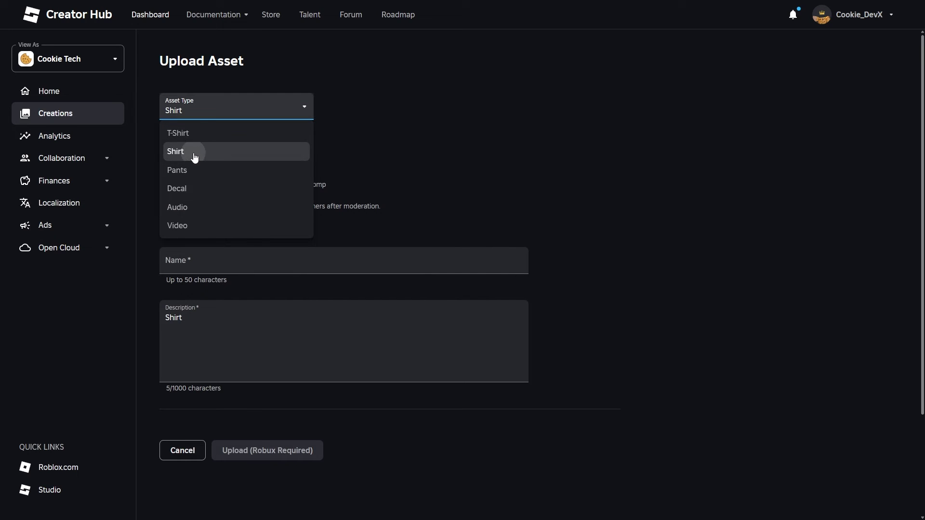
click(248, 172)
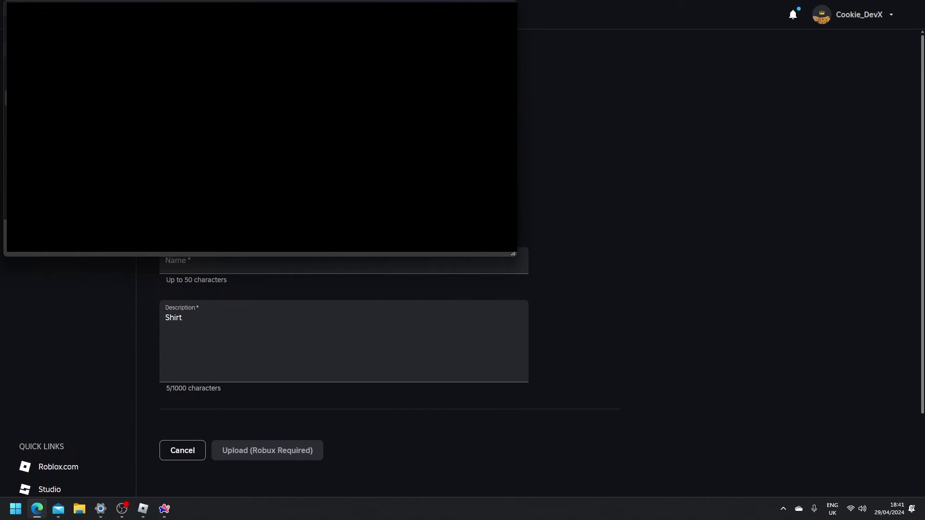
double_click(262, 203)
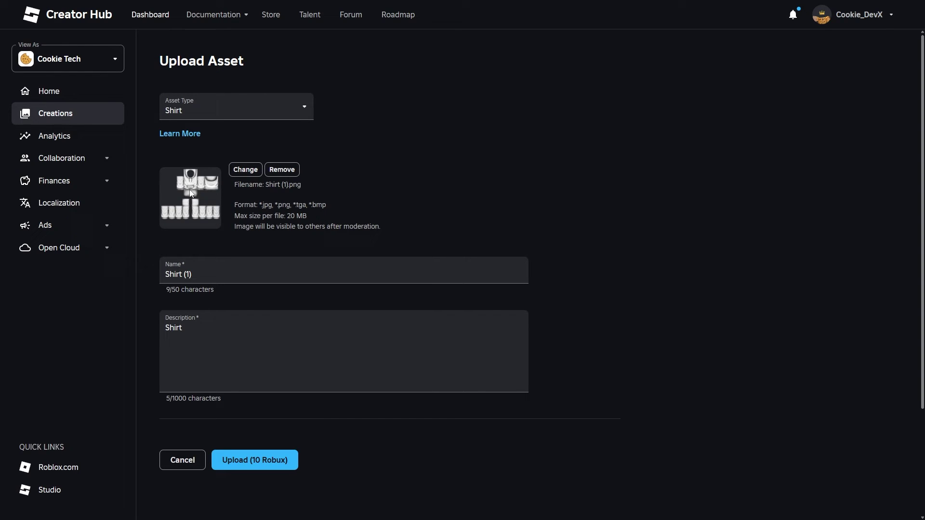
- Name it 'White Hoodie', describe it as 'A white hoodie.', and pay 10 Robux to upload
triple_click(206, 277)
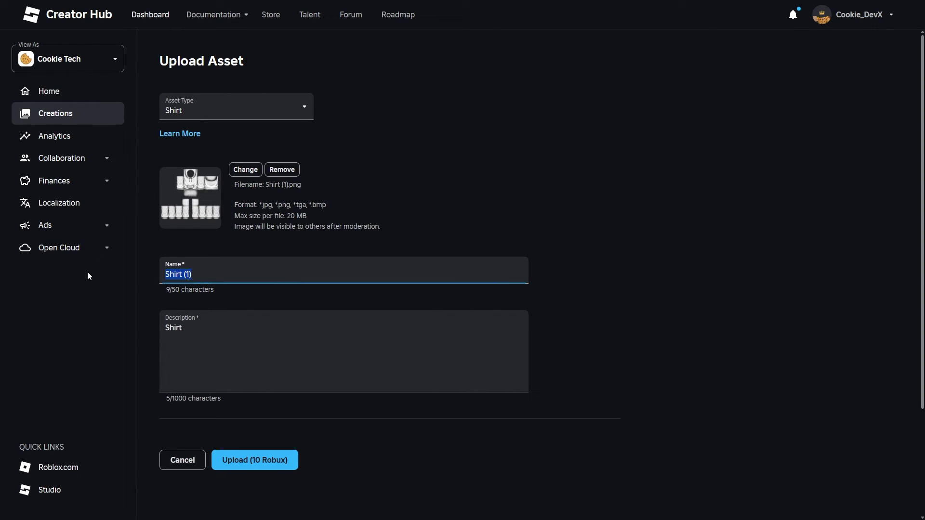
text(White Hoodie)
triple_click(262, 324)
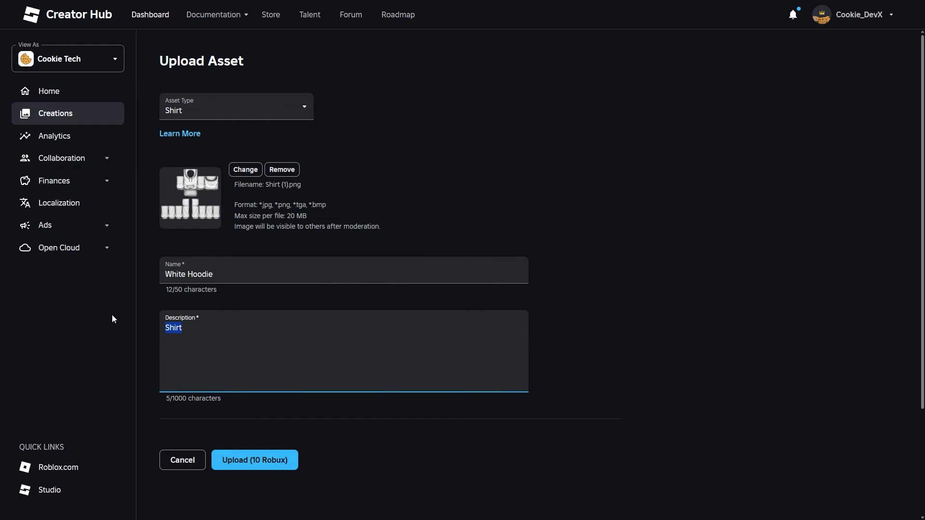
text(A white hoodie.)
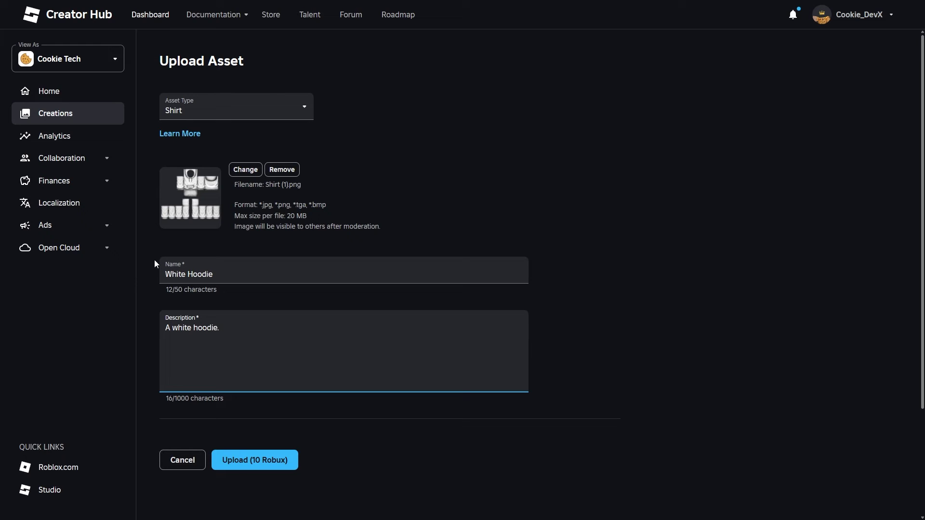
click(257, 461)
click(565, 296)
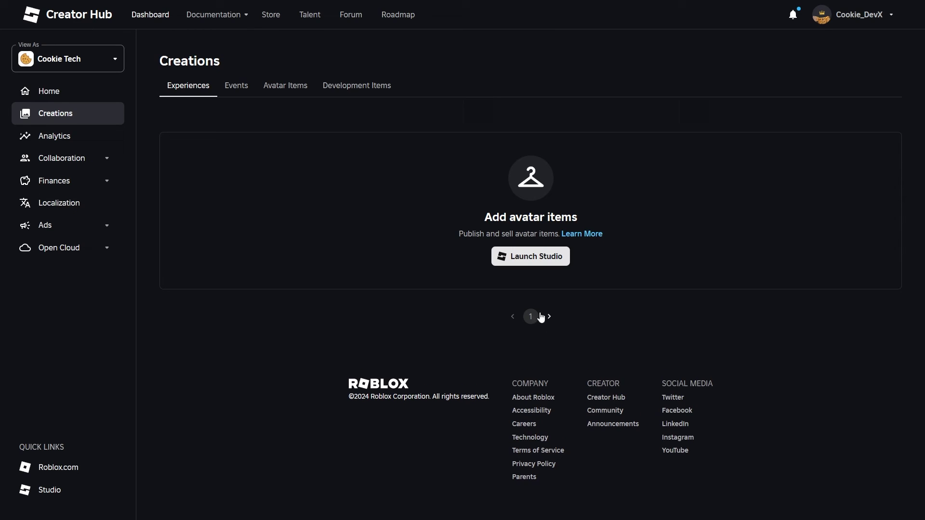
- Filter Creations to Avatar Items > Classics > Classic Shirts and open the White Hoodie
click(299, 86)
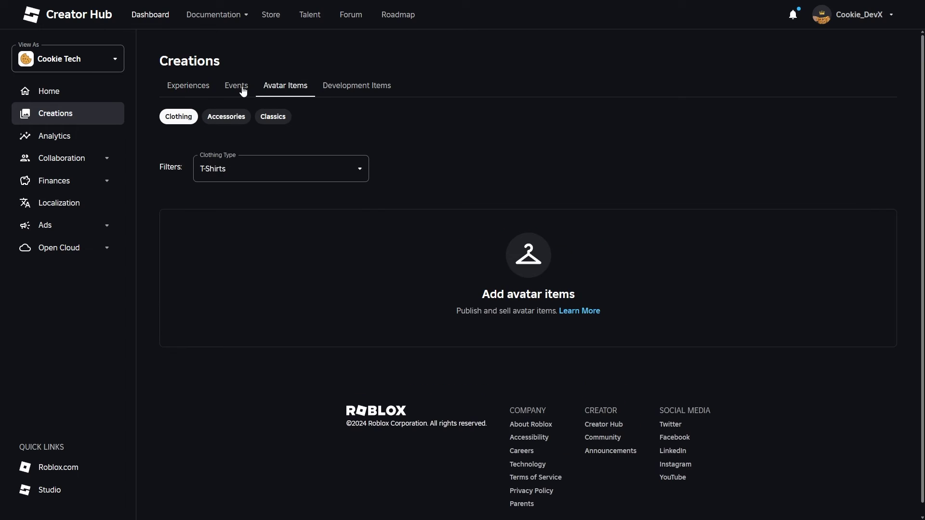
click(270, 117)
click(256, 171)
click(244, 215)
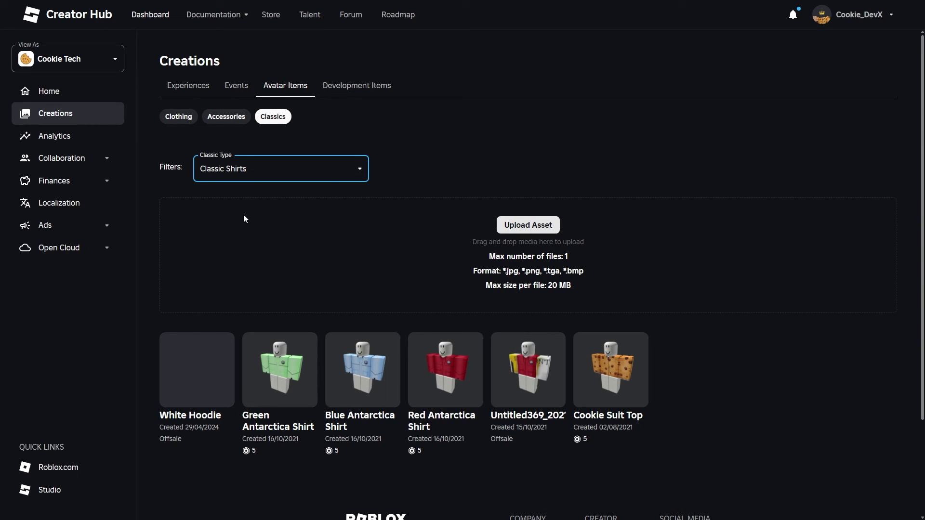
click(198, 392)
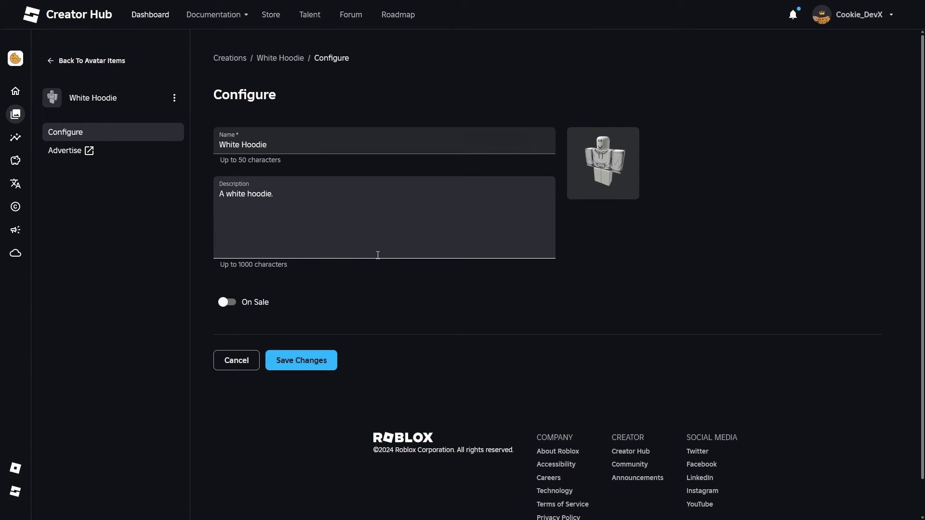
- Put the White Hoodie on sale for 10 Robux and publish
click(224, 303)
click(299, 339)
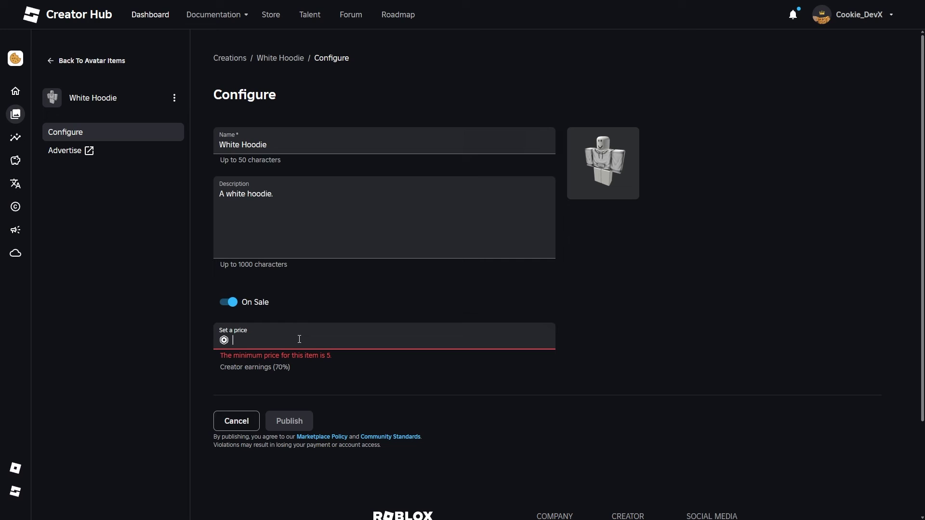
text(10)
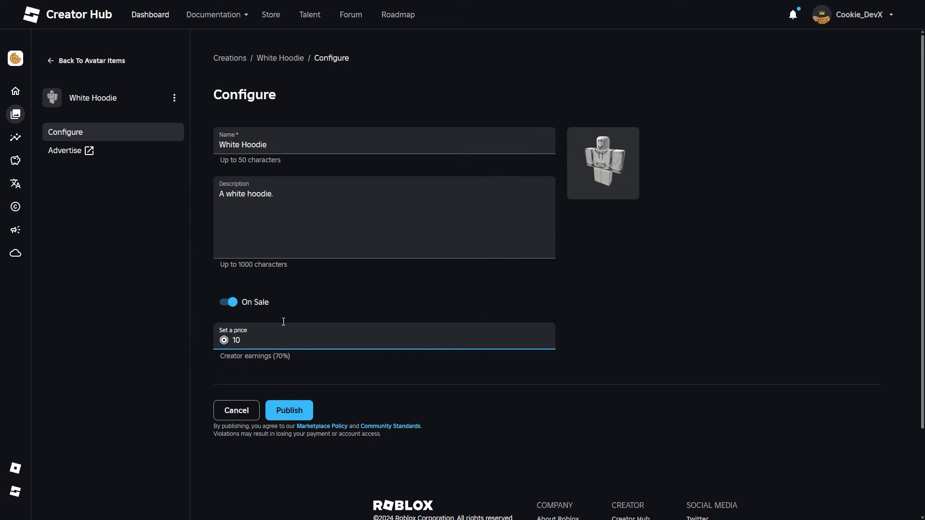
click(275, 416)
- Change the description to 'A white hoodie, made with customuse.' and publish it
click(250, 216)
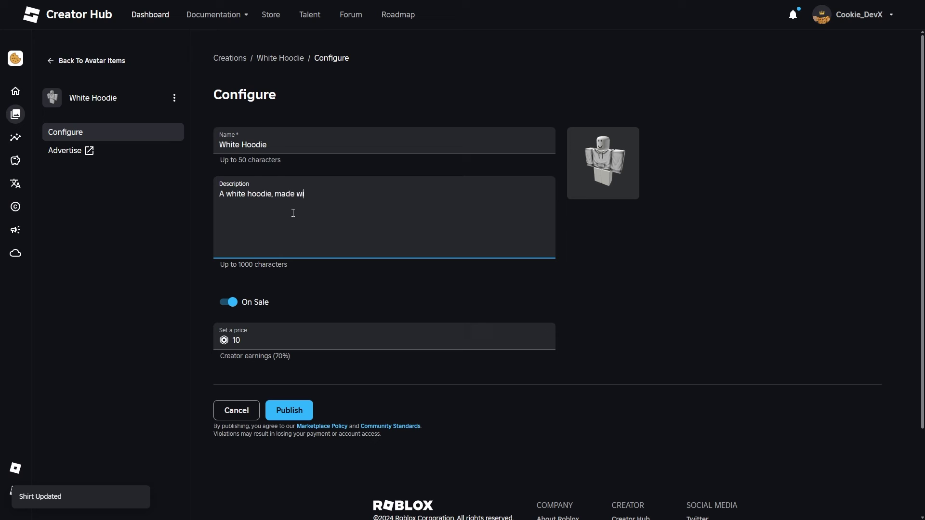
text(stomuse.)
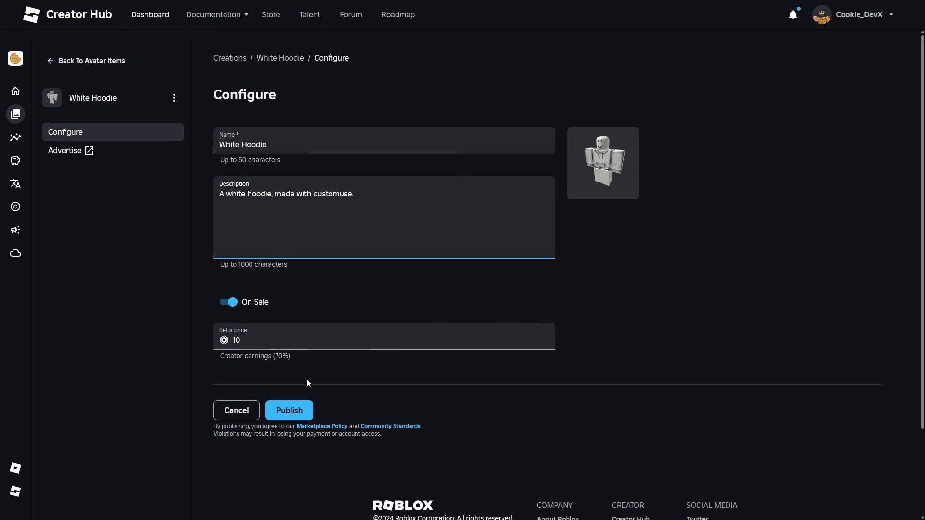
click(291, 410)
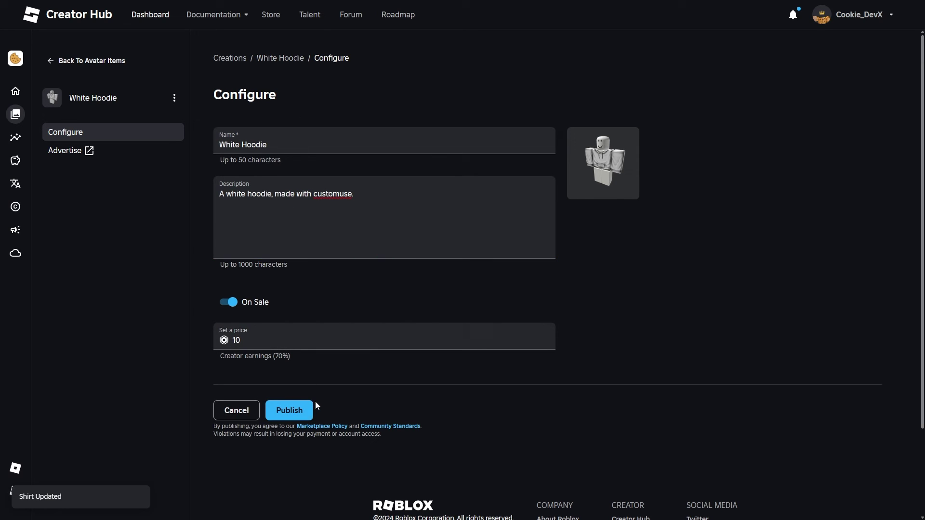
click(175, 98)
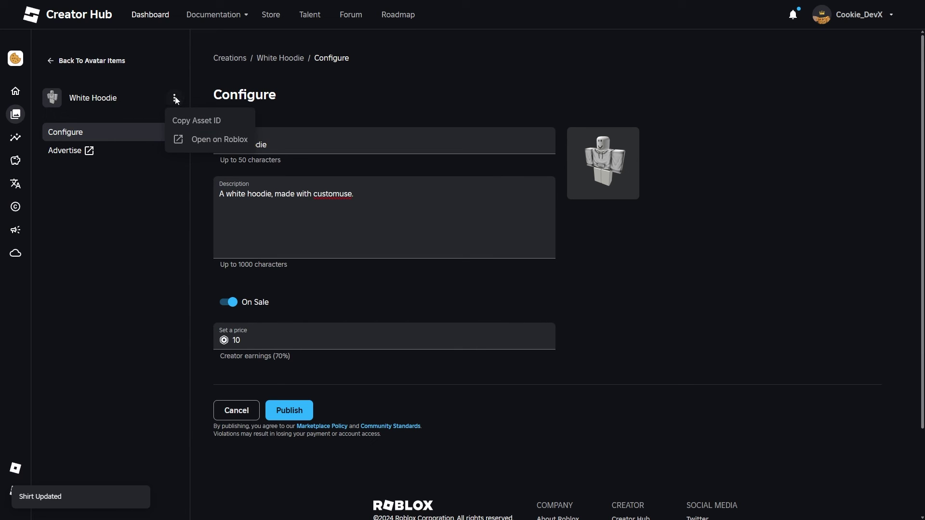
- Open the White Hoodie on Roblox and equip it in the Avatar Editor, replacing the Cookie Suit Top
click(201, 138)
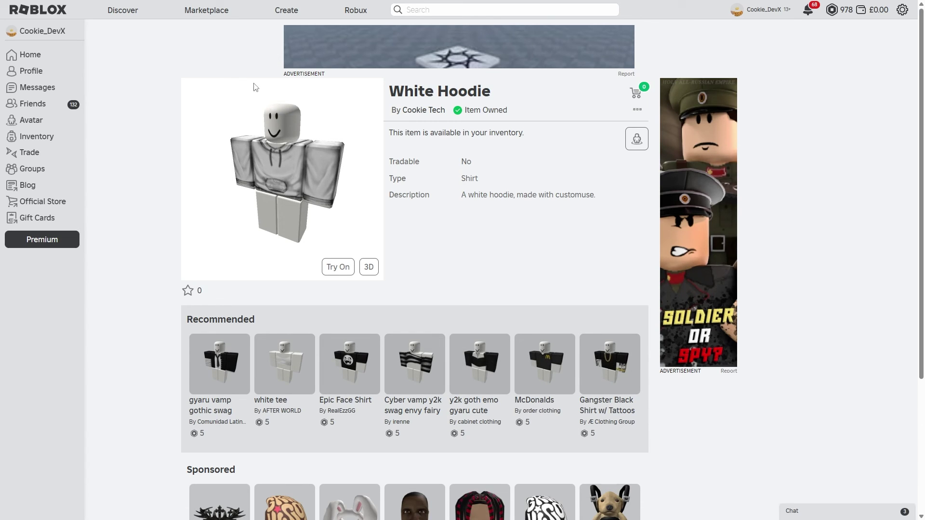
click(23, 121)
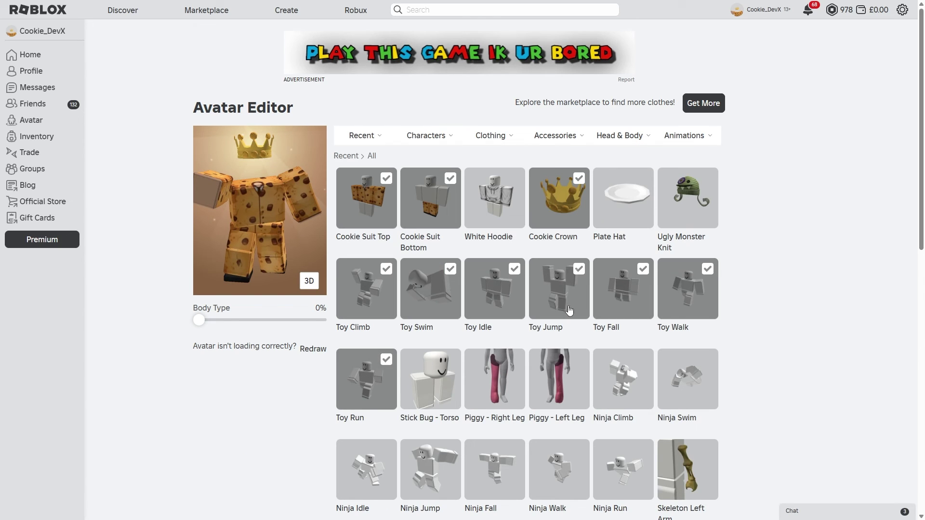
click(514, 222)
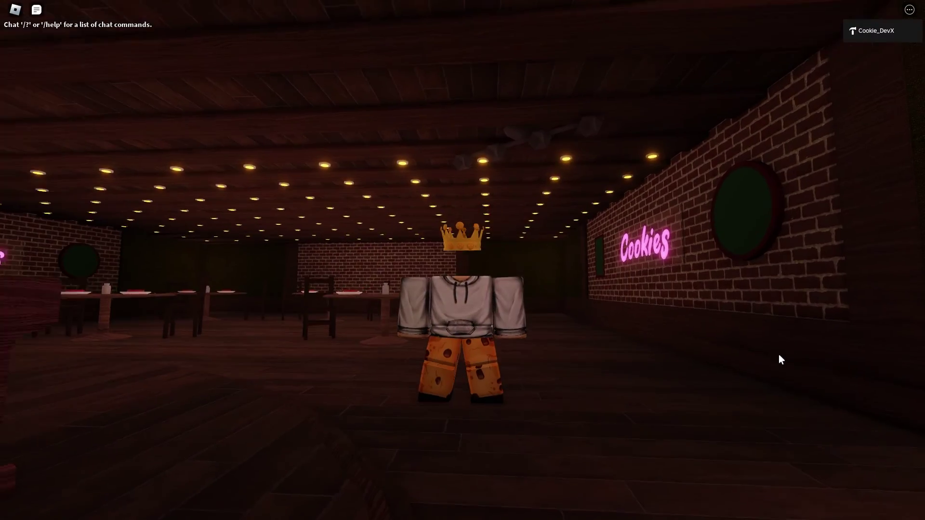
- Orbit the camera and walk the avatar past the piano toward the camera
scroll(779, 355, up, 5)
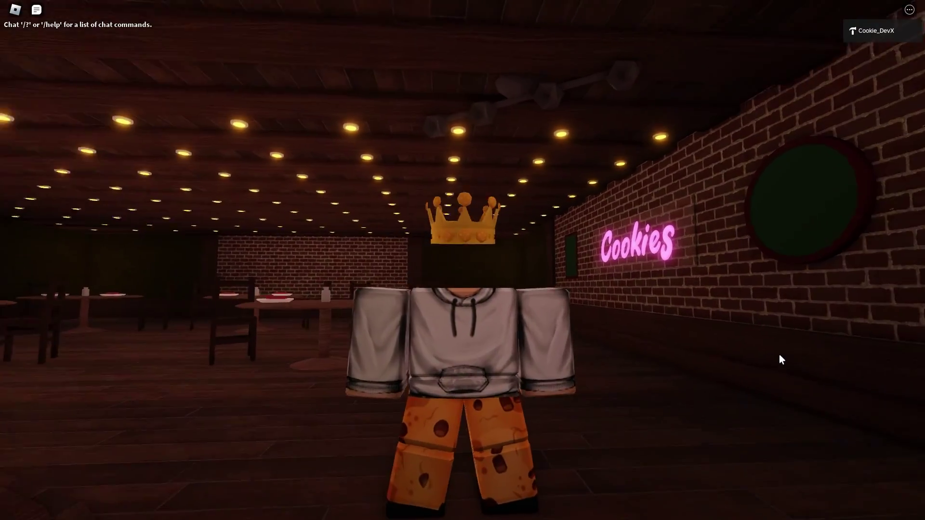
scroll(497, 347, up, 2)
drag(496, 347, 497, 340)
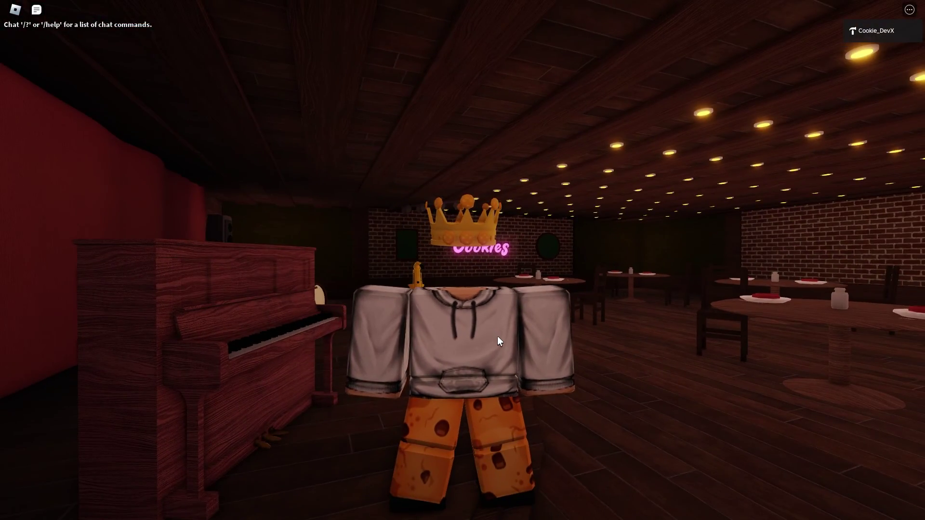
key(a)
key(s)
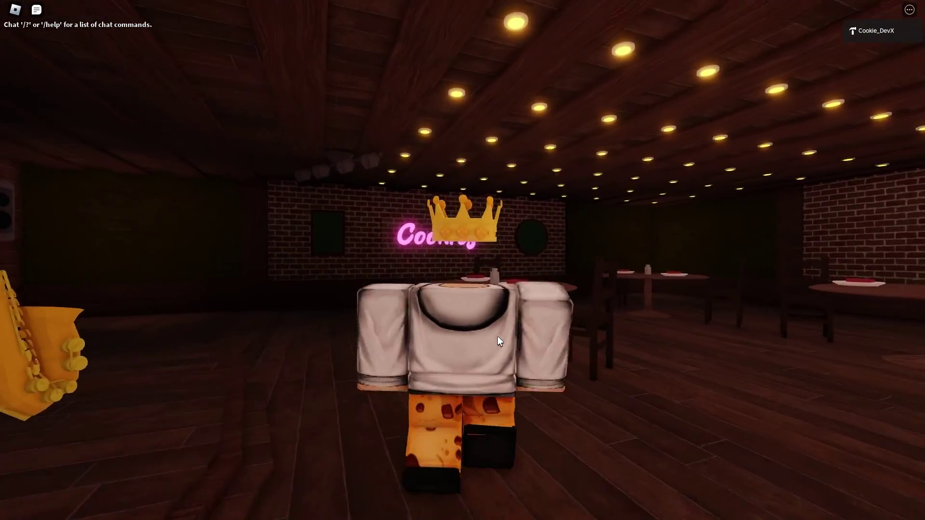
key(s)
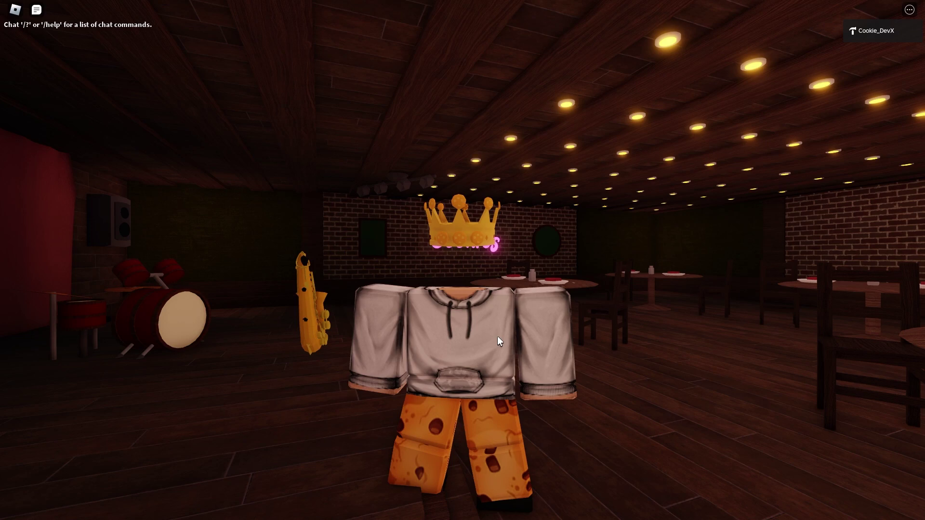
- Walk to the saxophone, equip and unequip it, then roam by the drums, red wall and Cookies sign
key(a)
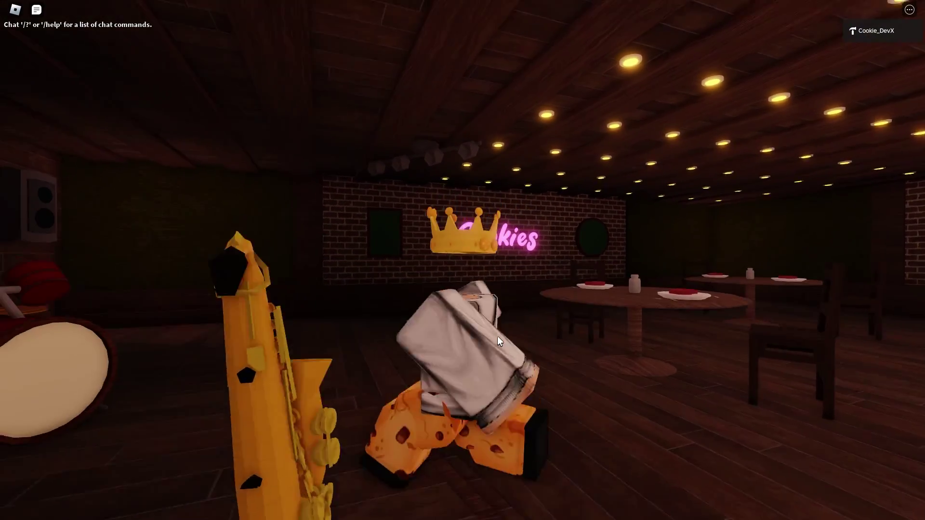
key(d)
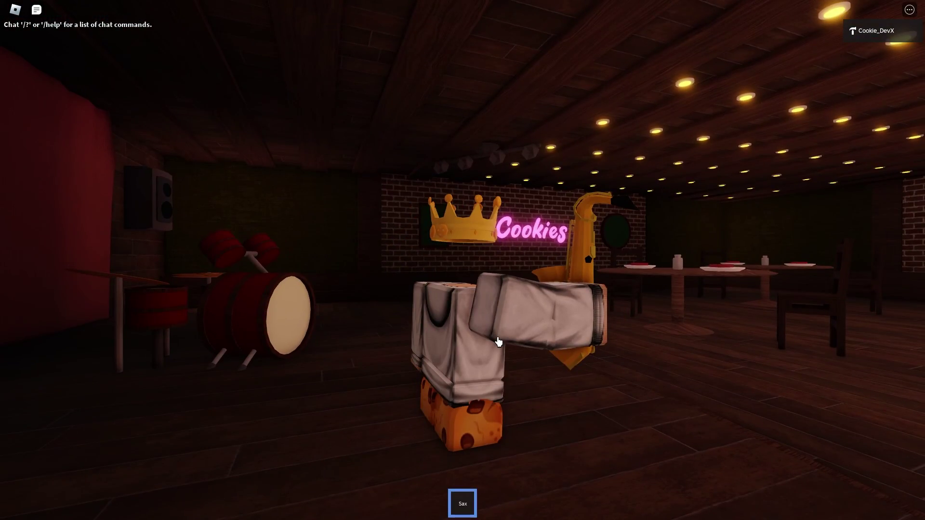
key(1)
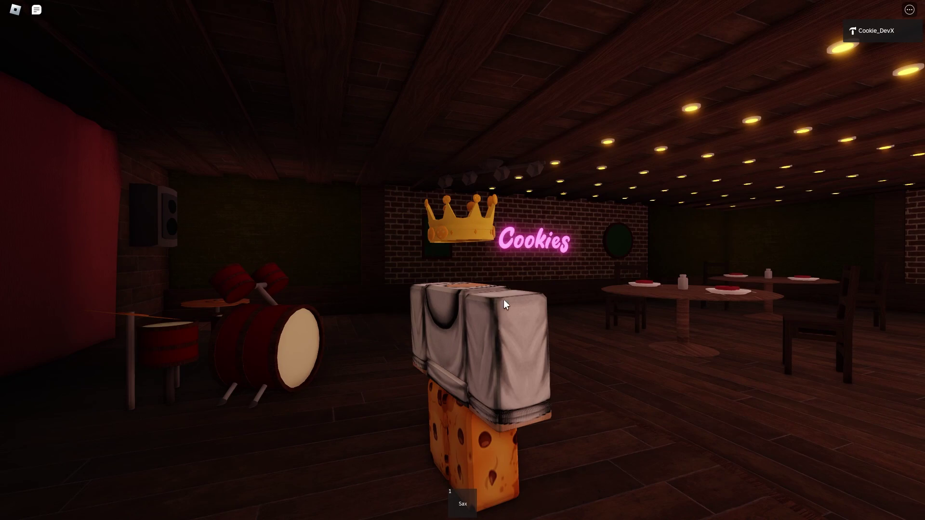
key(s)
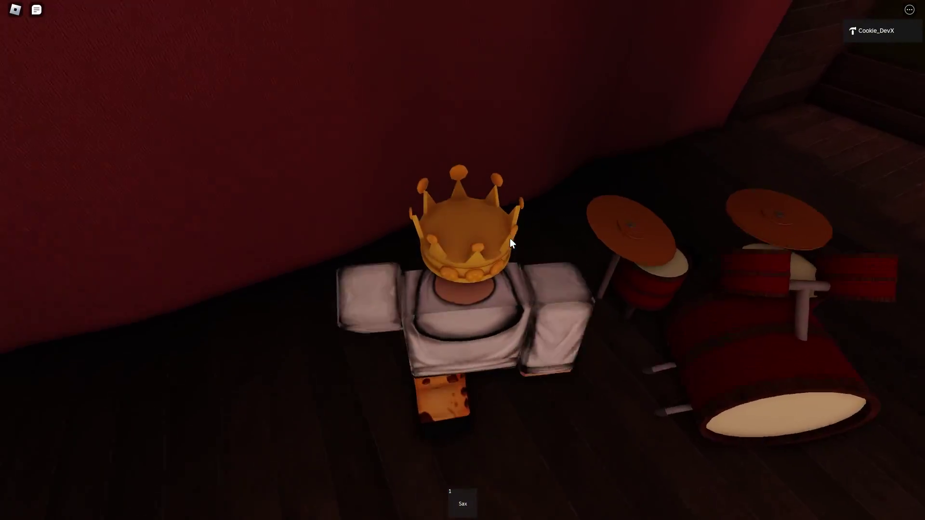
key(a)
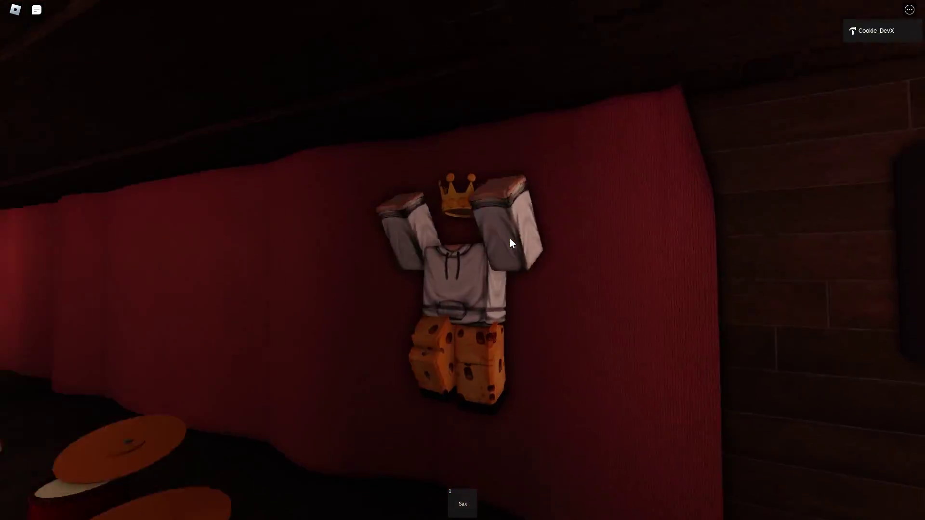
key(w)
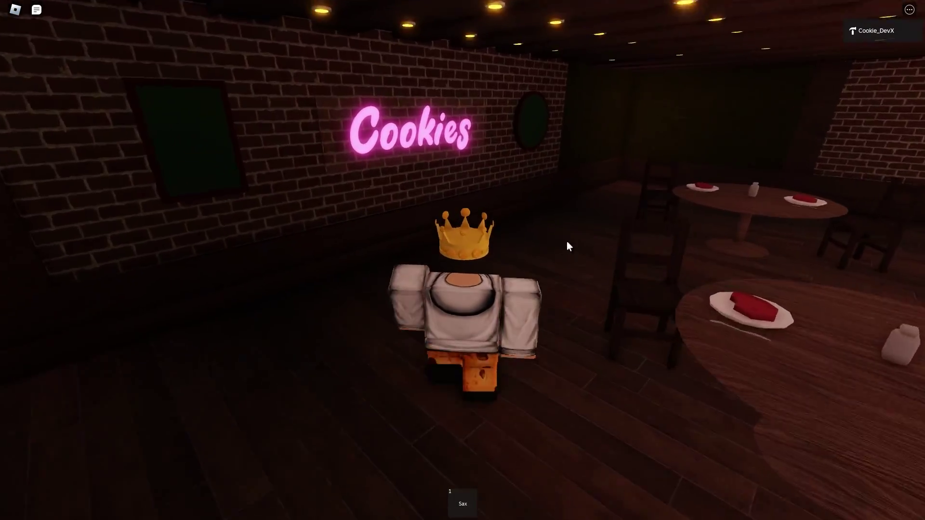
key(s)
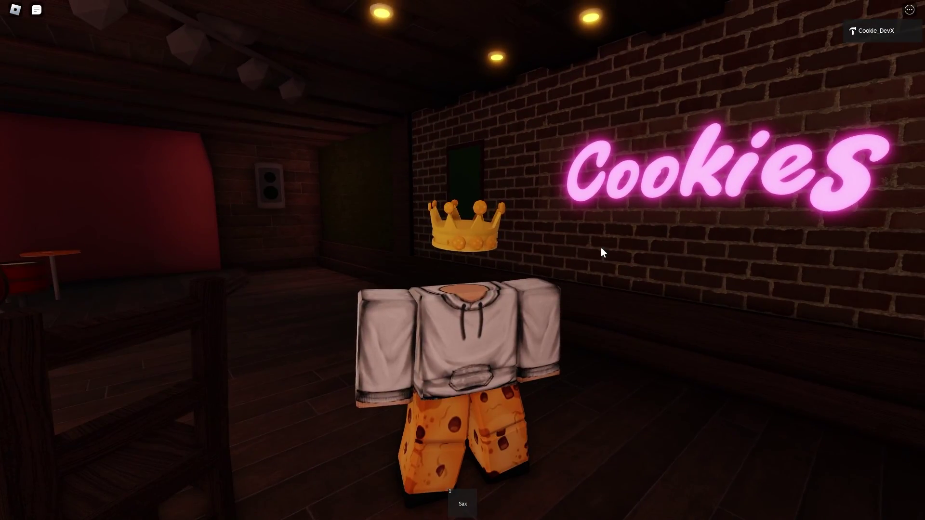